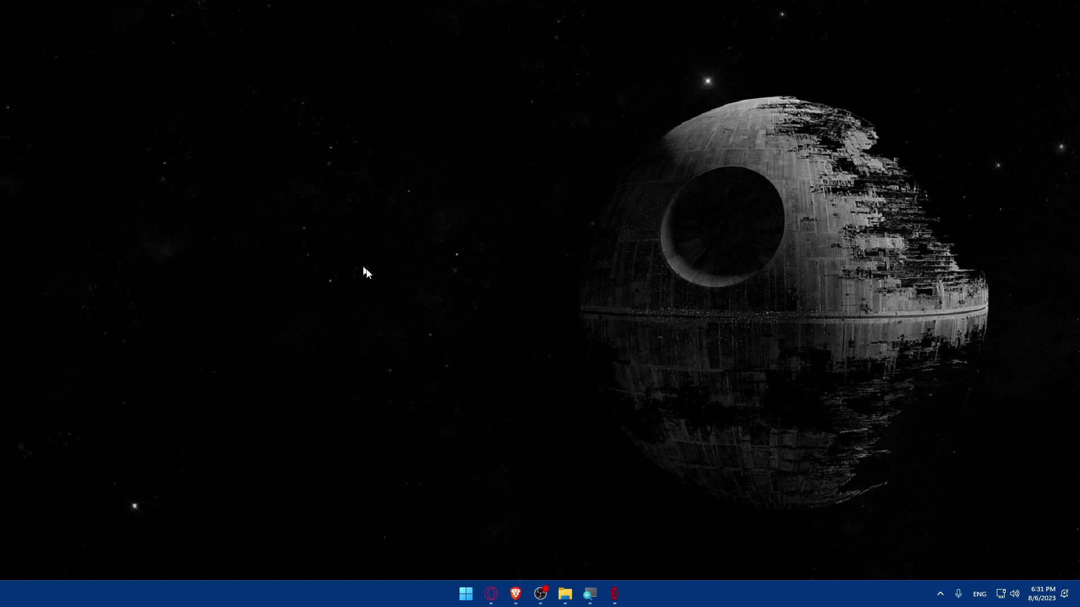
Open Brave and load the Wix website at wix.com
{"action": "left_click", "coordinate": [516, 595]}
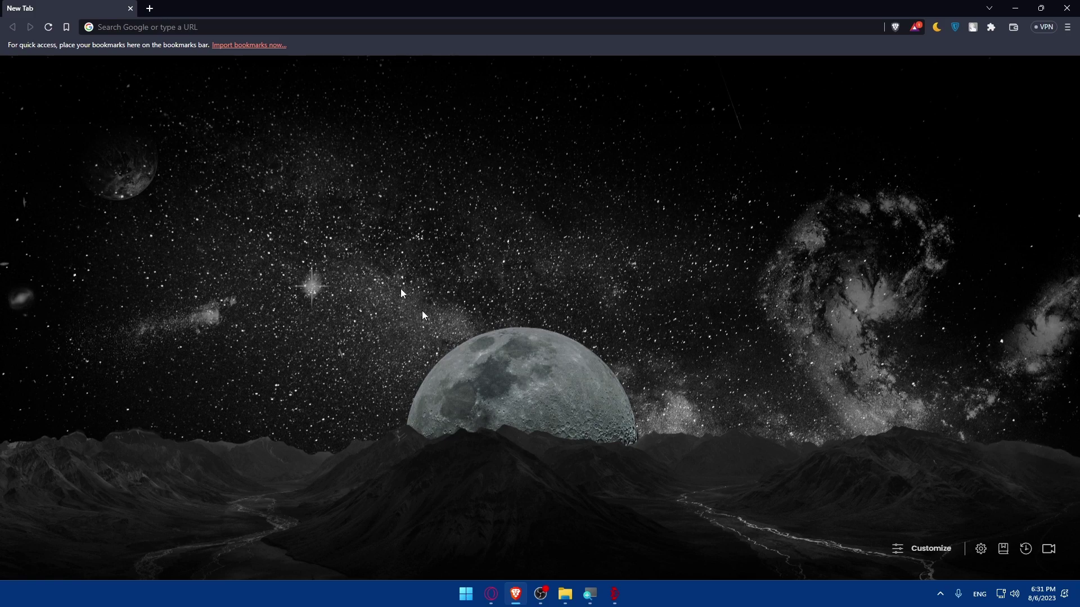
{"action": "left_click", "coordinate": [205, 31]}
{"action": "type", "text": "wix.com"}
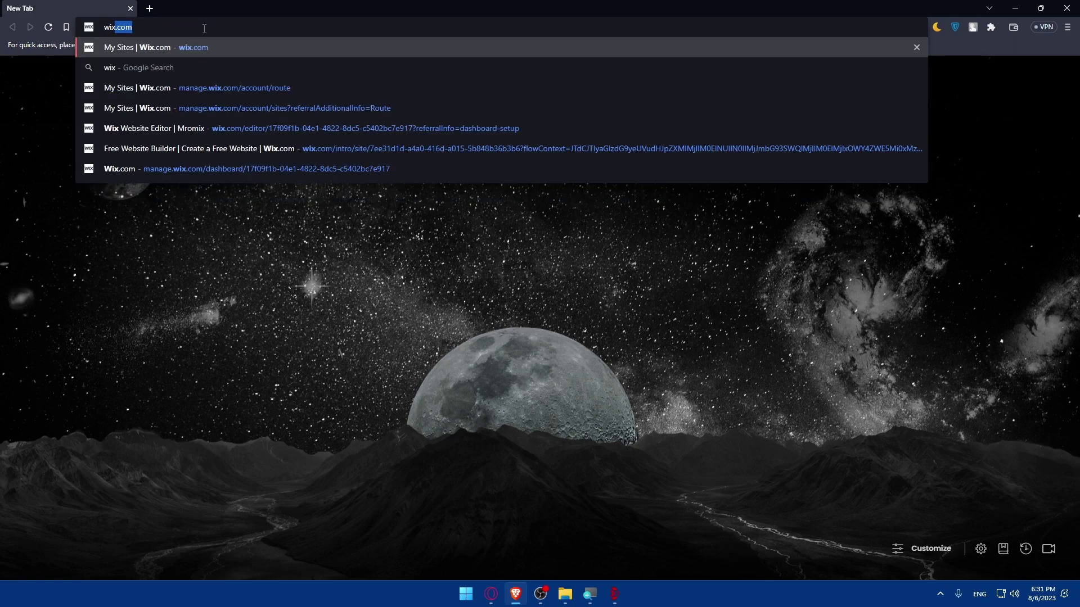
{"action": "key", "text": "Return"}
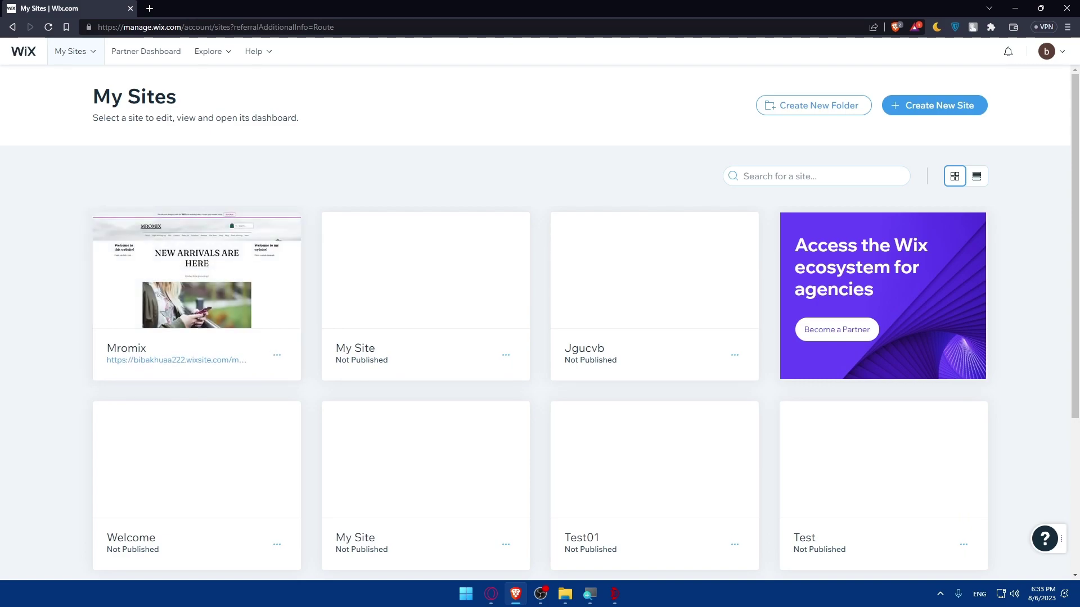
Open the Mromix site in the Wix Editor from its card's actions menu
{"action": "mouse_move", "coordinate": [212, 253]}
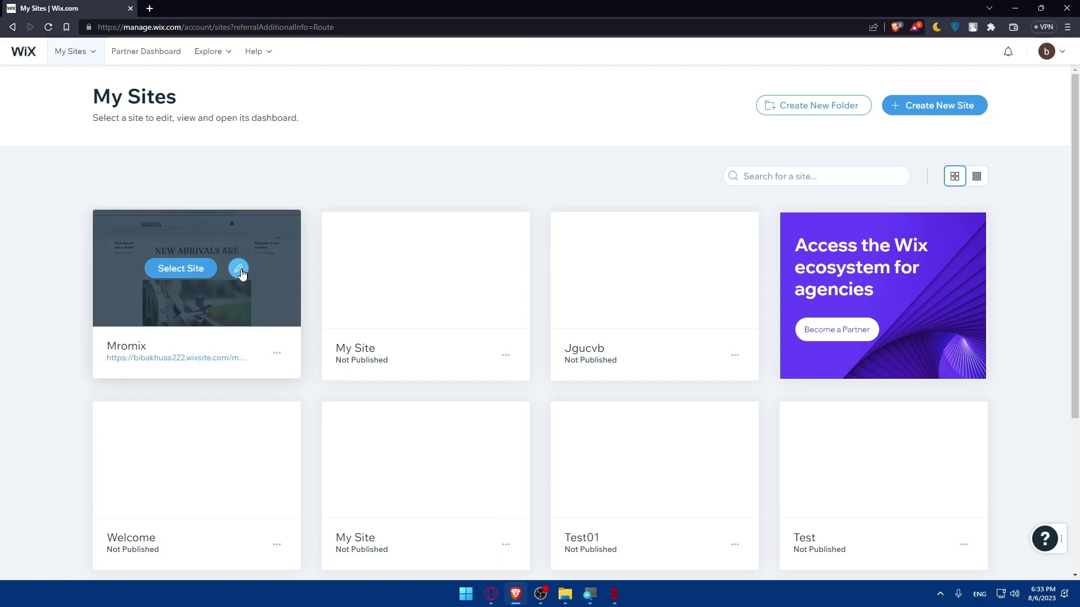
{"action": "left_click", "coordinate": [278, 354]}
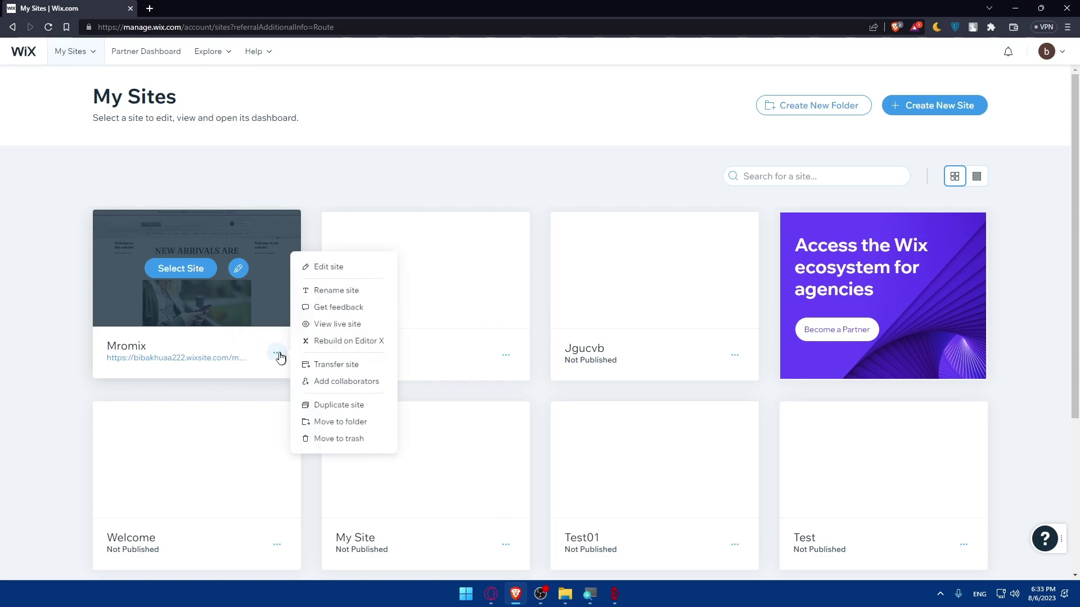
{"action": "left_click", "coordinate": [277, 355]}
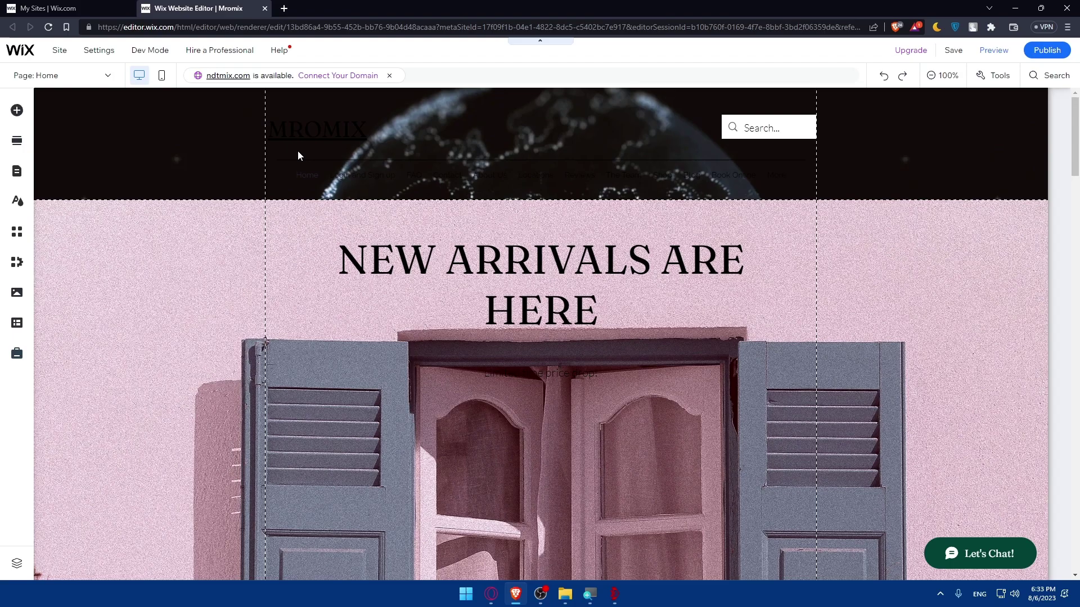
Scroll through the Mromix home page, then show the Site Pages and Menu panel
{"action": "scroll", "coordinate": [359, 231], "scroll_direction": "down", "scroll_amount": 2}
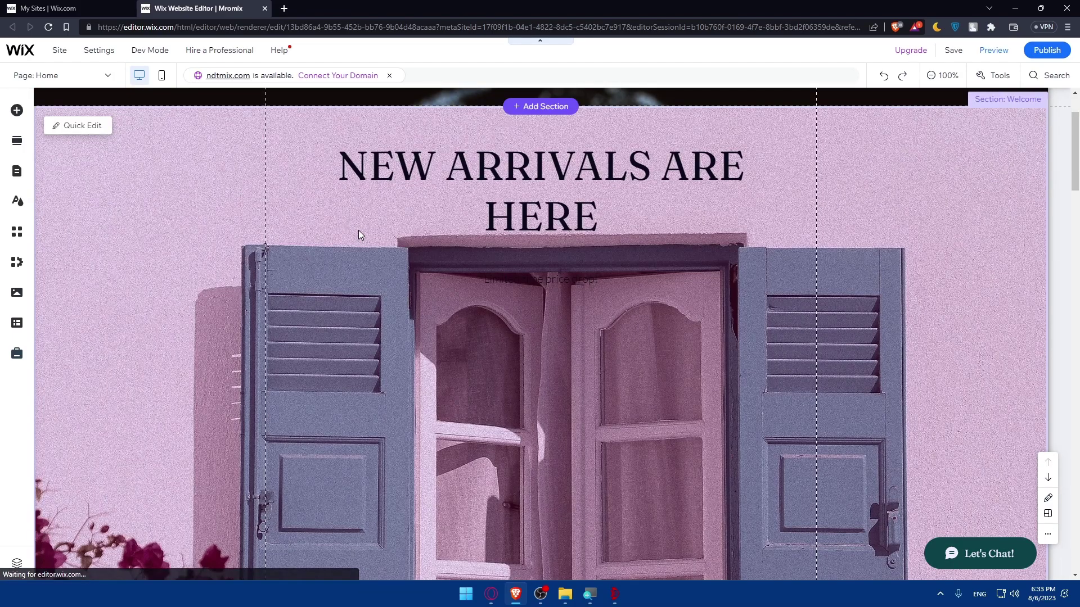
{"action": "scroll", "coordinate": [360, 235], "scroll_direction": "down", "scroll_amount": 10}
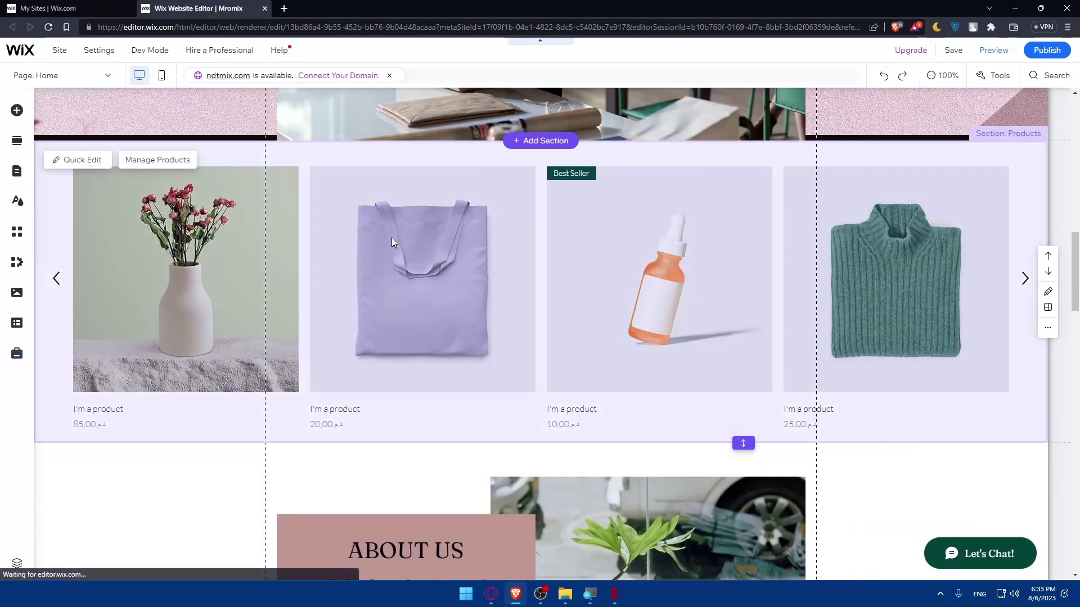
{"action": "scroll", "coordinate": [393, 248], "scroll_direction": "down", "scroll_amount": 15}
{"action": "scroll", "coordinate": [399, 270], "scroll_direction": "up", "scroll_amount": 8}
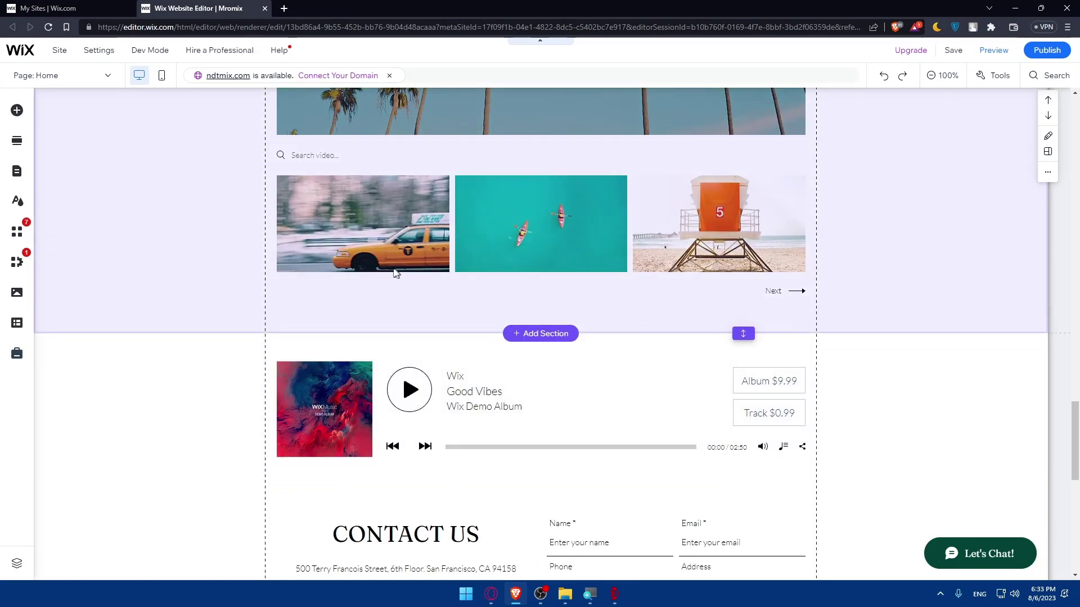
{"action": "scroll", "coordinate": [394, 270], "scroll_direction": "down", "scroll_amount": 10}
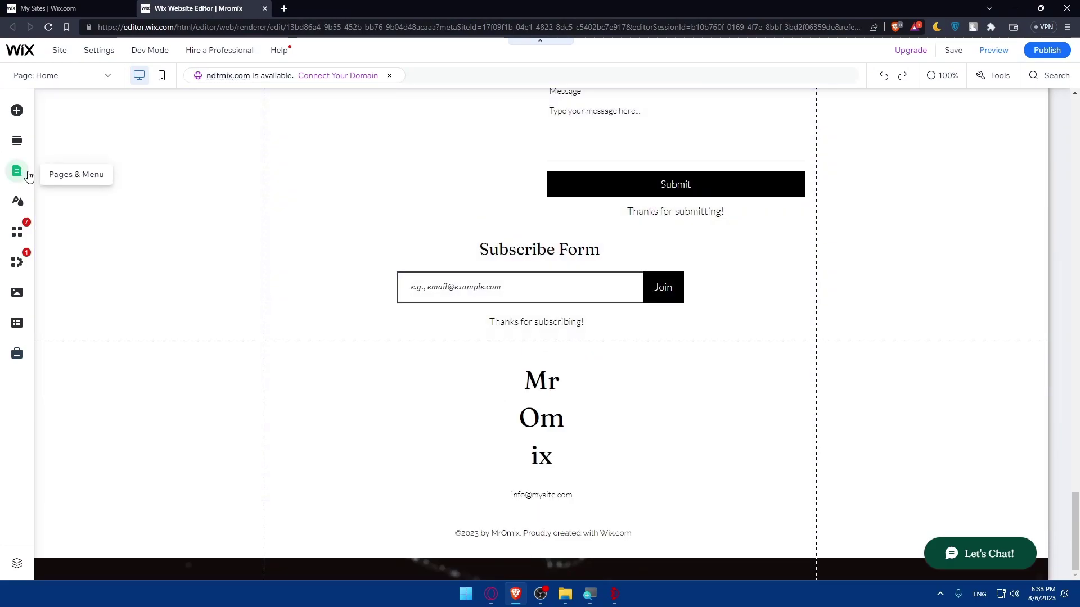
{"action": "left_click", "coordinate": [29, 176]}
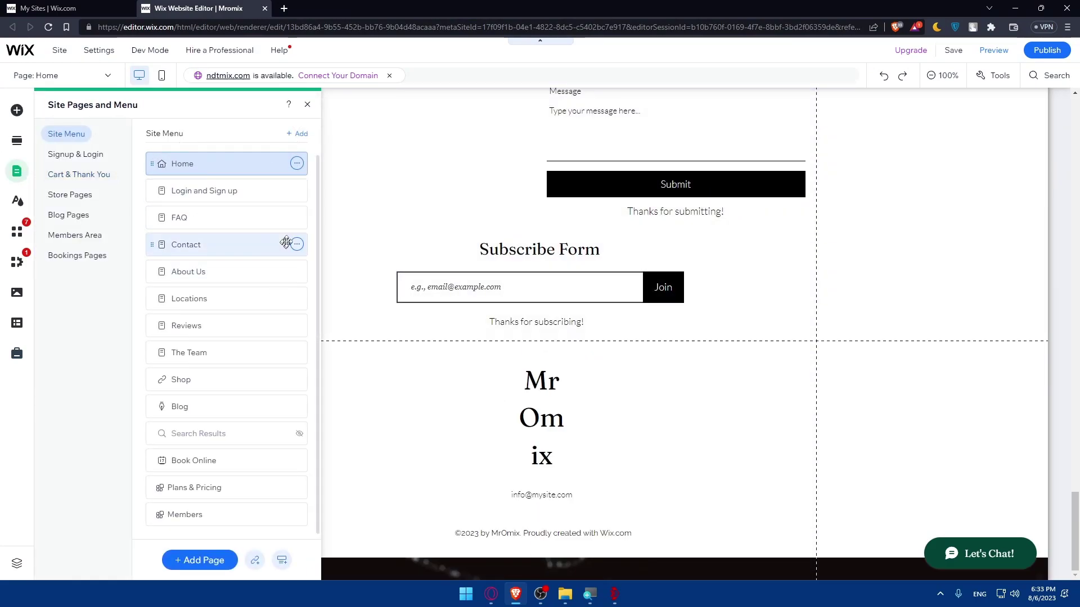
Add a blank page named New Page and select its empty section
{"action": "left_click", "coordinate": [300, 134]}
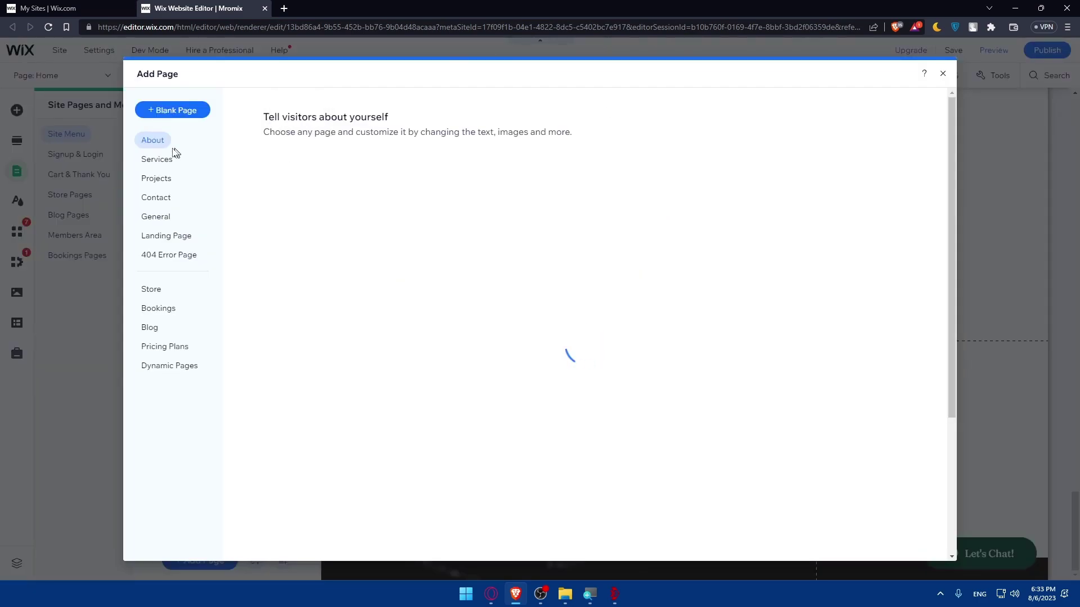
{"action": "key", "text": "Escape"}
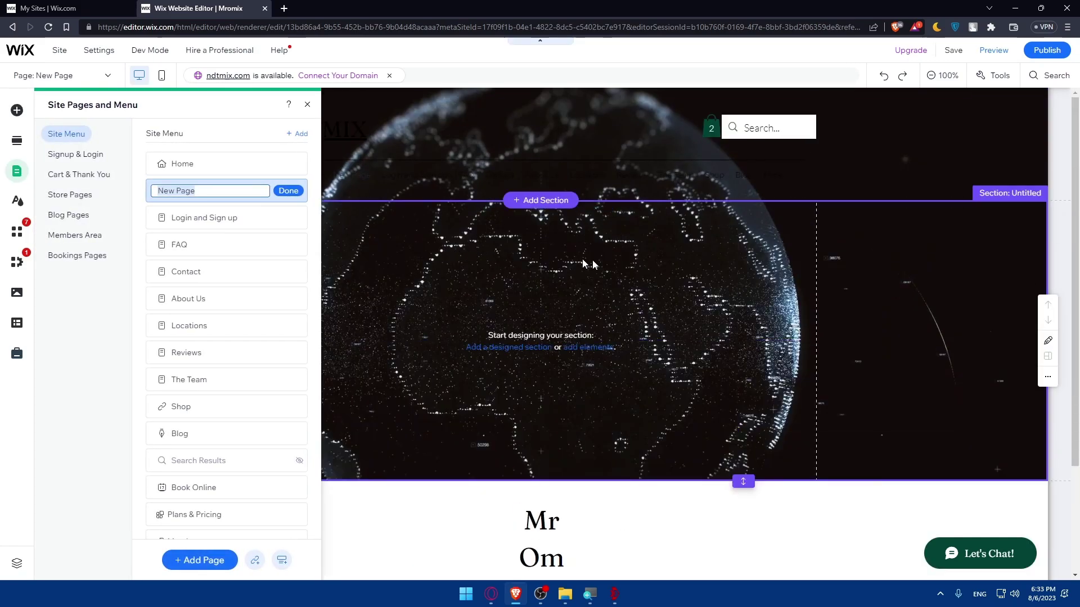
{"action": "left_click", "coordinate": [611, 291]}
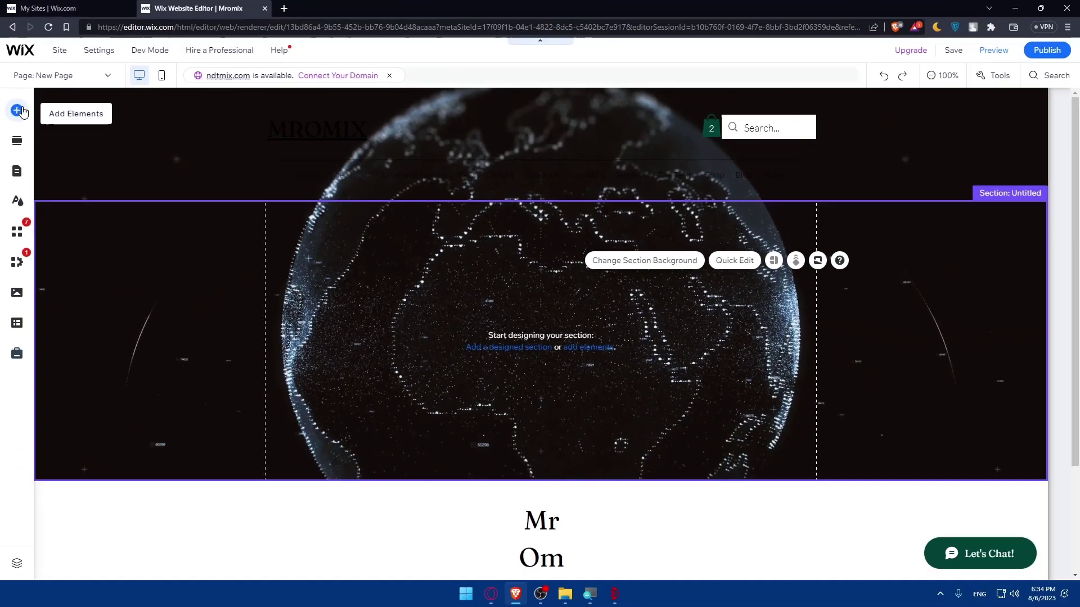
Browse the Add Elements categories from Image through Contact & Forms
{"action": "left_click", "coordinate": [18, 112]}
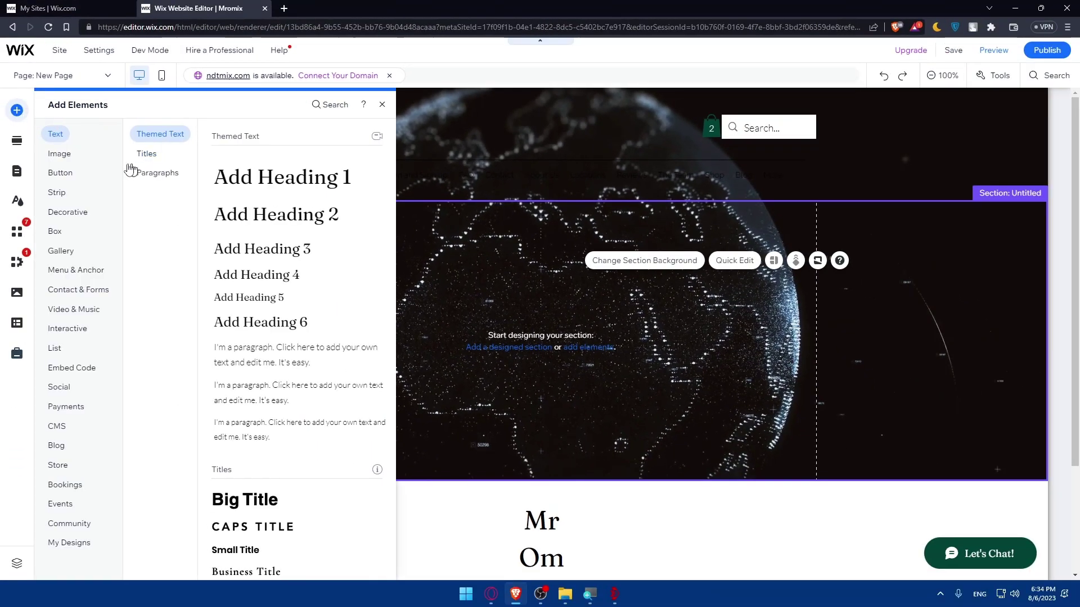
{"action": "left_click", "coordinate": [59, 153]}
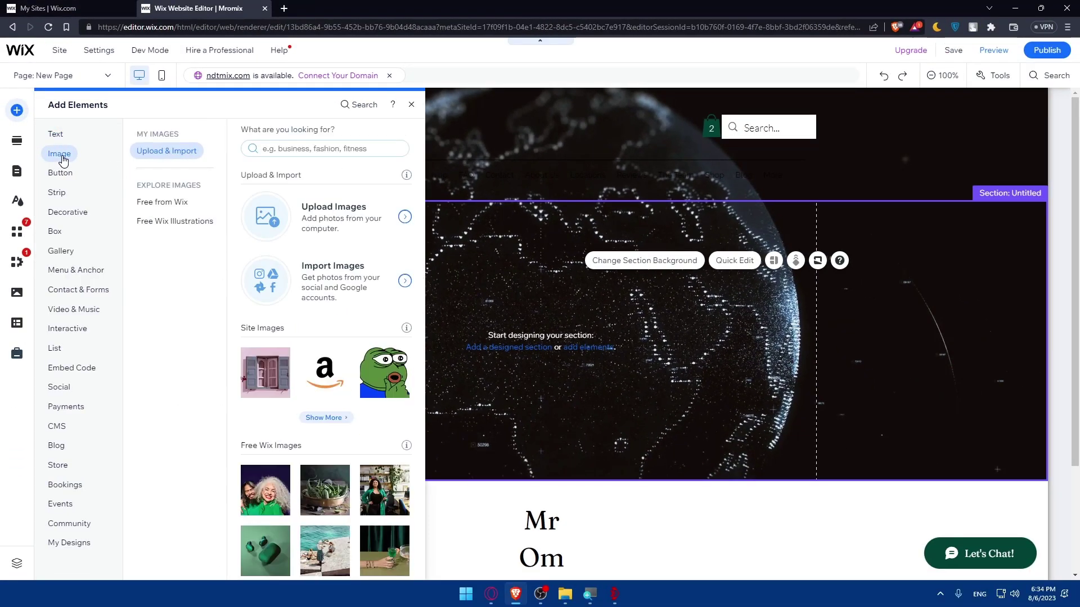
{"action": "left_click", "coordinate": [62, 174]}
{"action": "left_click", "coordinate": [69, 196]}
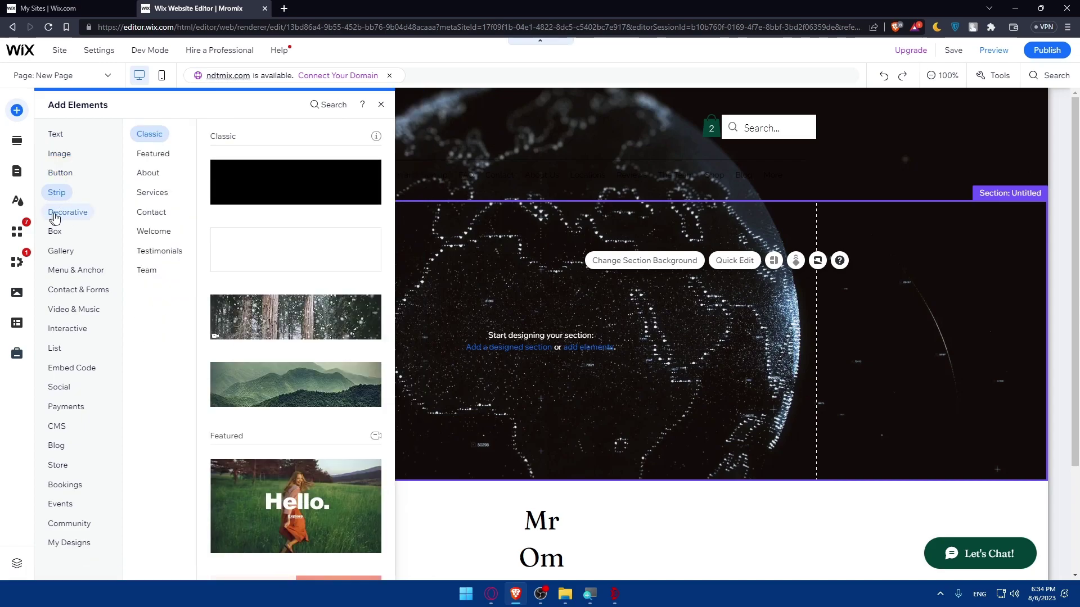
{"action": "left_click", "coordinate": [64, 214]}
{"action": "left_click", "coordinate": [56, 233]}
{"action": "left_click", "coordinate": [57, 256]}
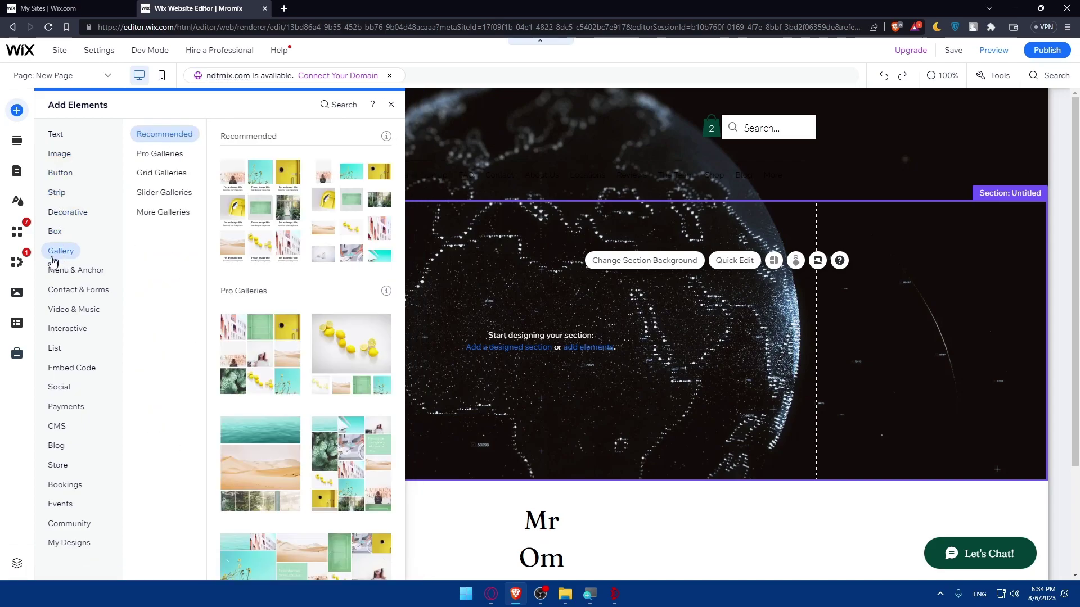
{"action": "left_click", "coordinate": [65, 272]}
{"action": "left_click", "coordinate": [49, 298]}
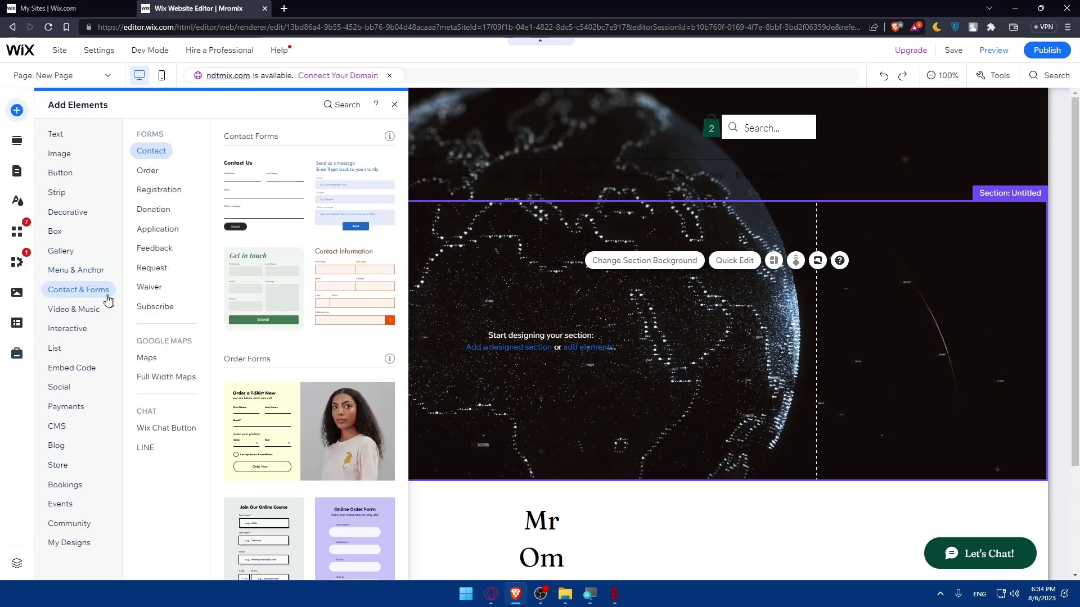
In Video & Music, review Wix Video, VideoBox, Video Mask and Transparent Video, returning to single video players
{"action": "left_click", "coordinate": [68, 310]}
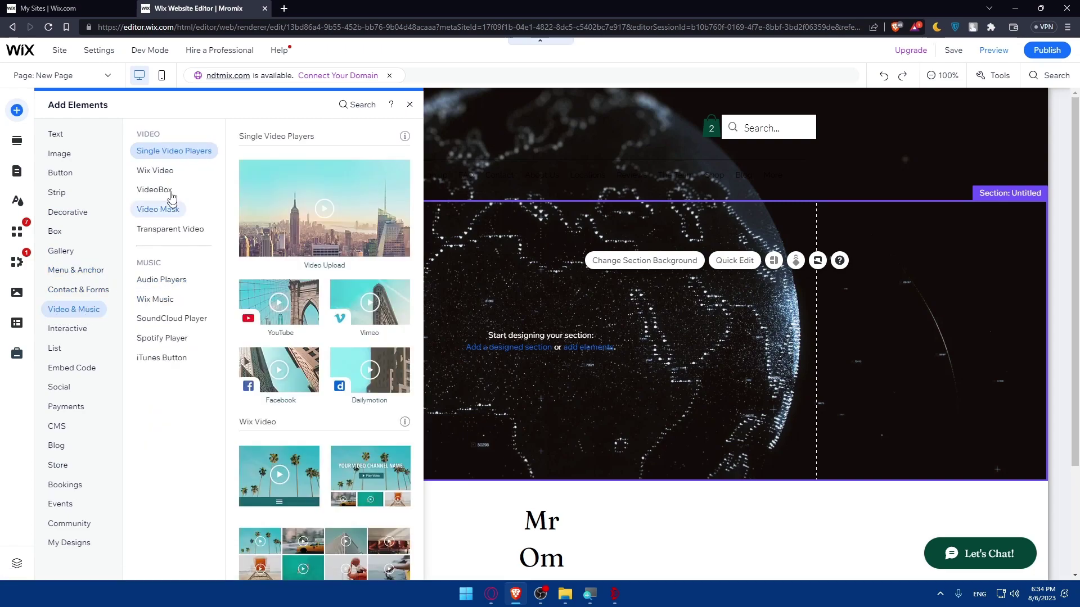
{"action": "left_click", "coordinate": [148, 175]}
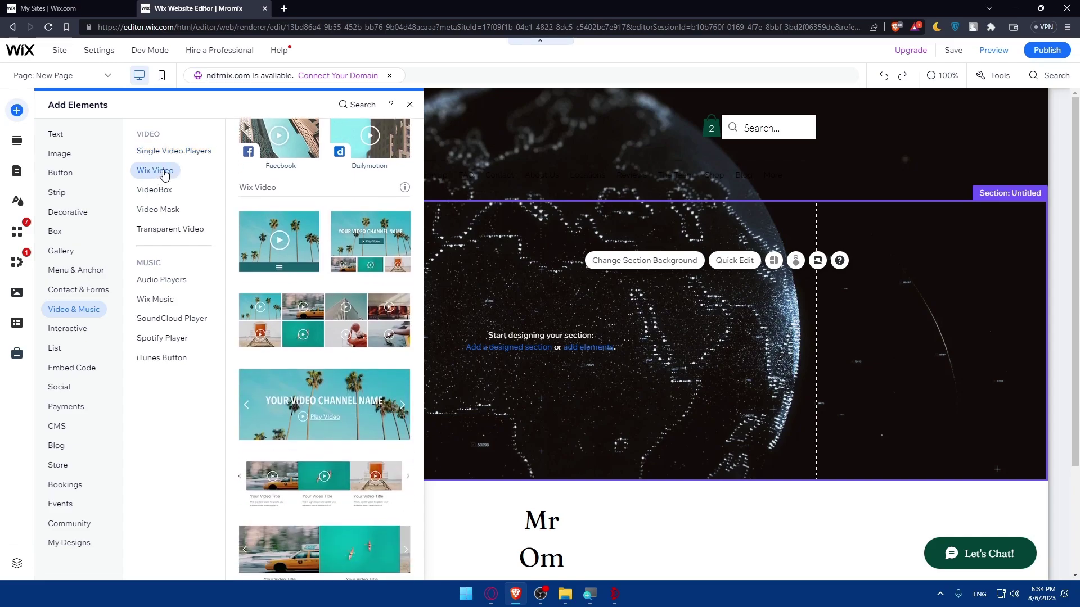
{"action": "left_click", "coordinate": [153, 190]}
{"action": "left_click", "coordinate": [169, 211]}
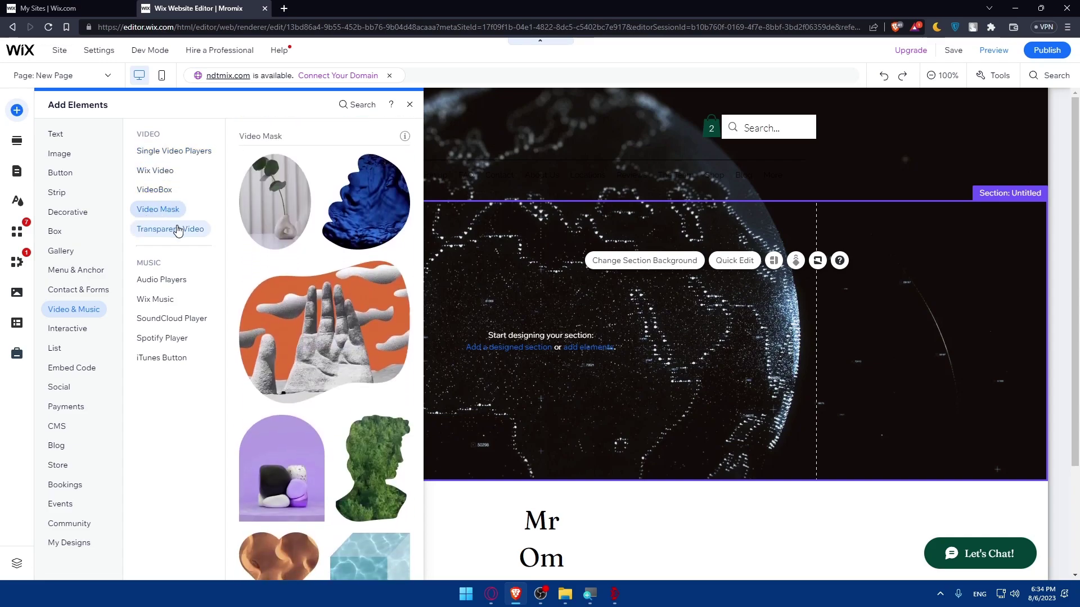
{"action": "left_click", "coordinate": [172, 229]}
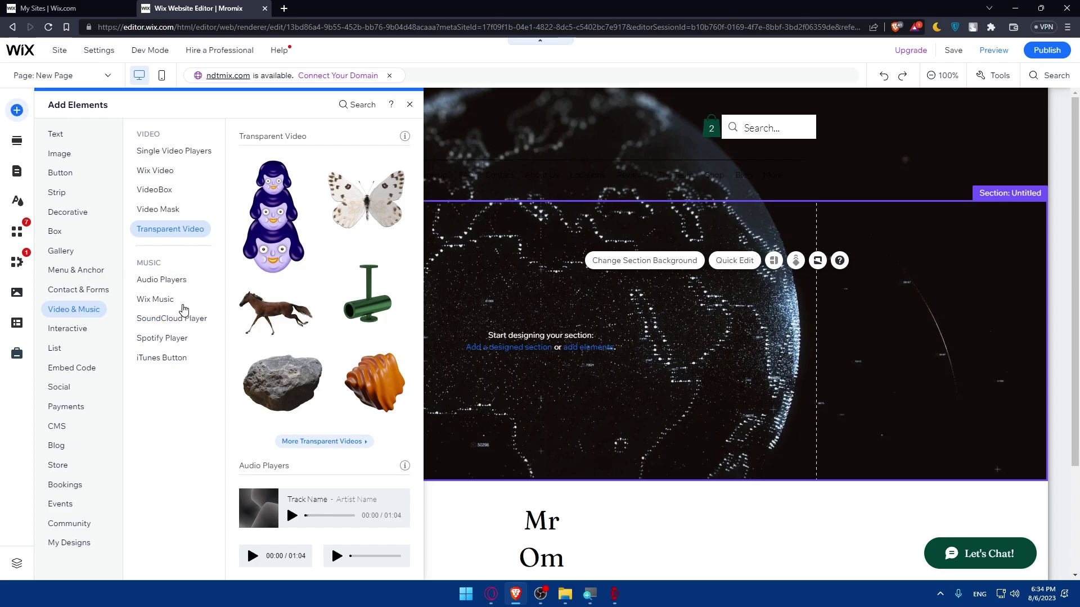
{"action": "left_click", "coordinate": [160, 157]}
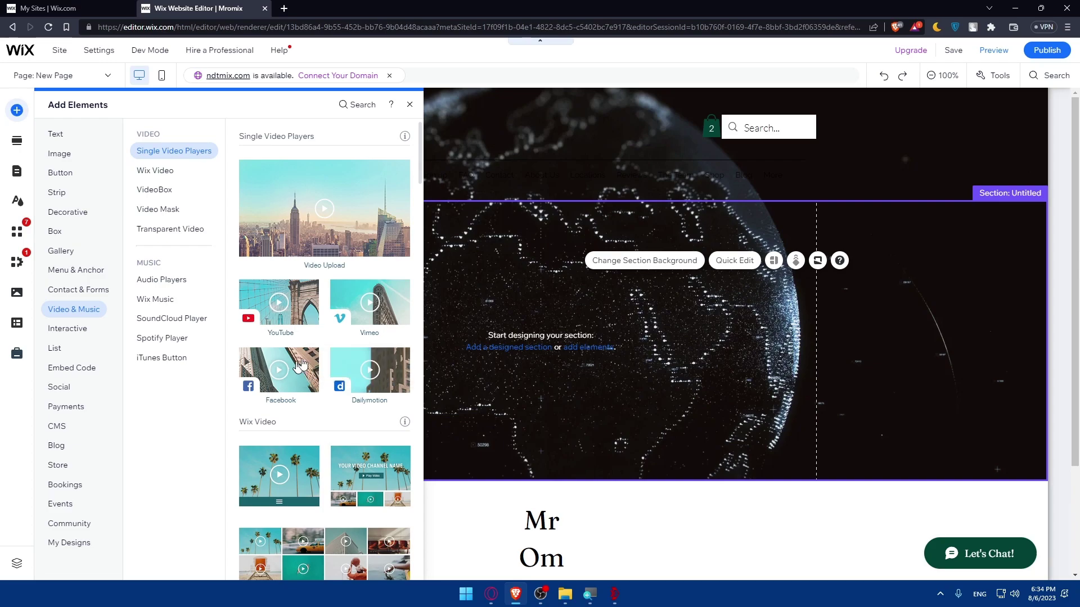
{"action": "scroll", "coordinate": [370, 370], "scroll_direction": "down", "scroll_amount": 3}
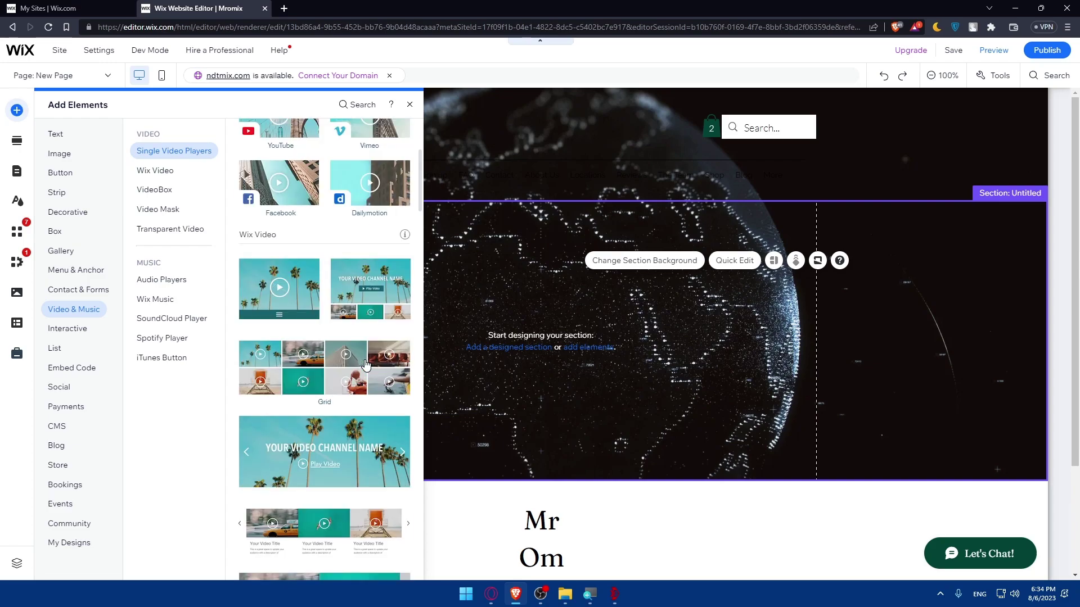
{"action": "scroll", "coordinate": [354, 360], "scroll_direction": "up", "scroll_amount": 3}
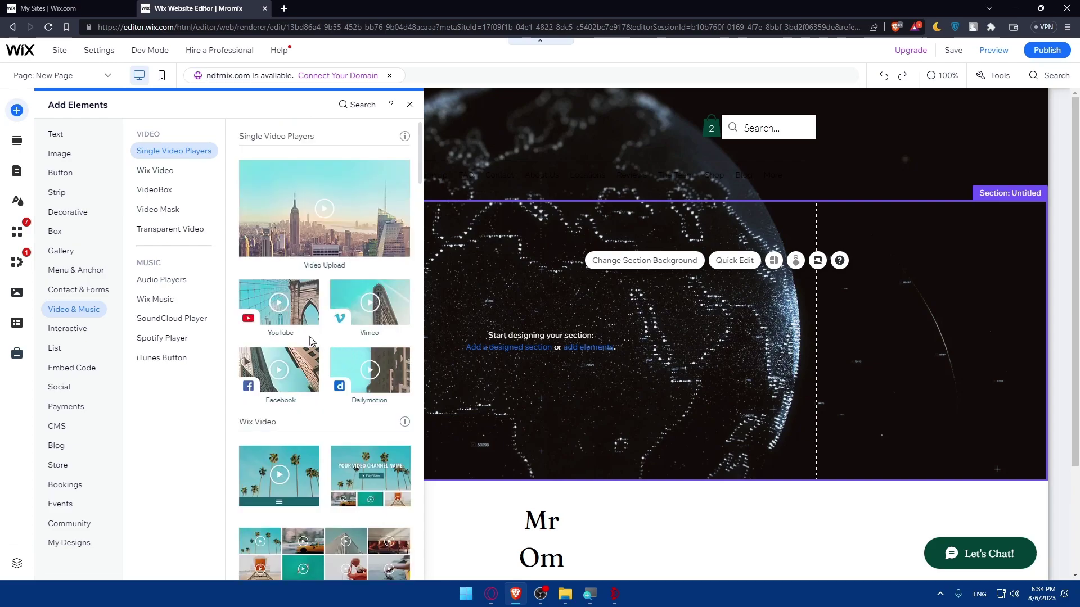
Add a YouTube player, move it slightly higher, and view its Video Settings playback options
{"action": "left_click", "coordinate": [288, 304]}
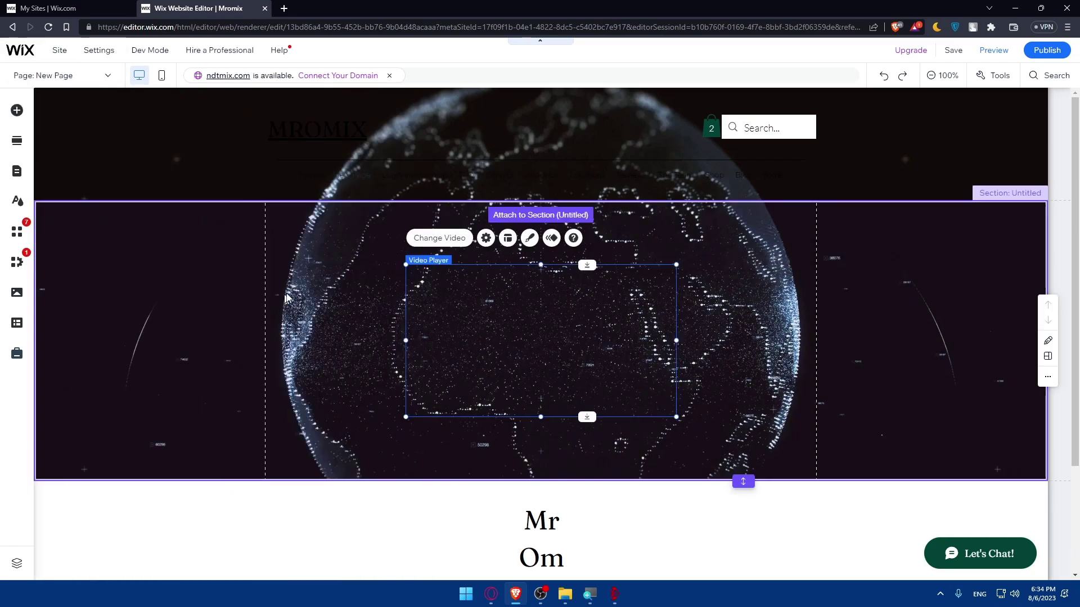
{"action": "left_click_drag", "start_coordinate": [499, 326], "coordinate": [536, 306]}
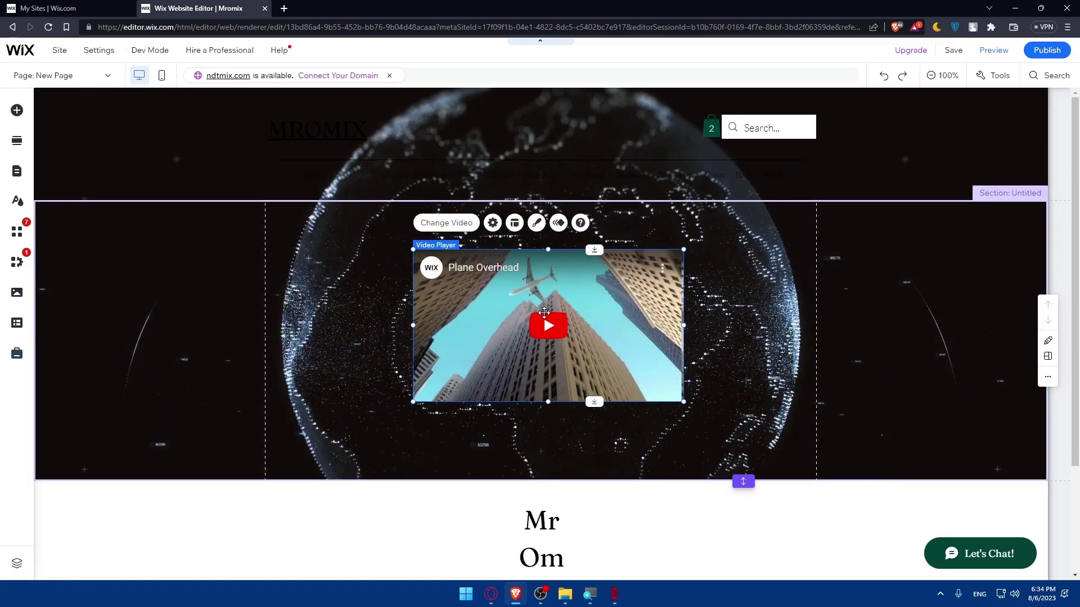
{"action": "double_click", "coordinate": [511, 297]}
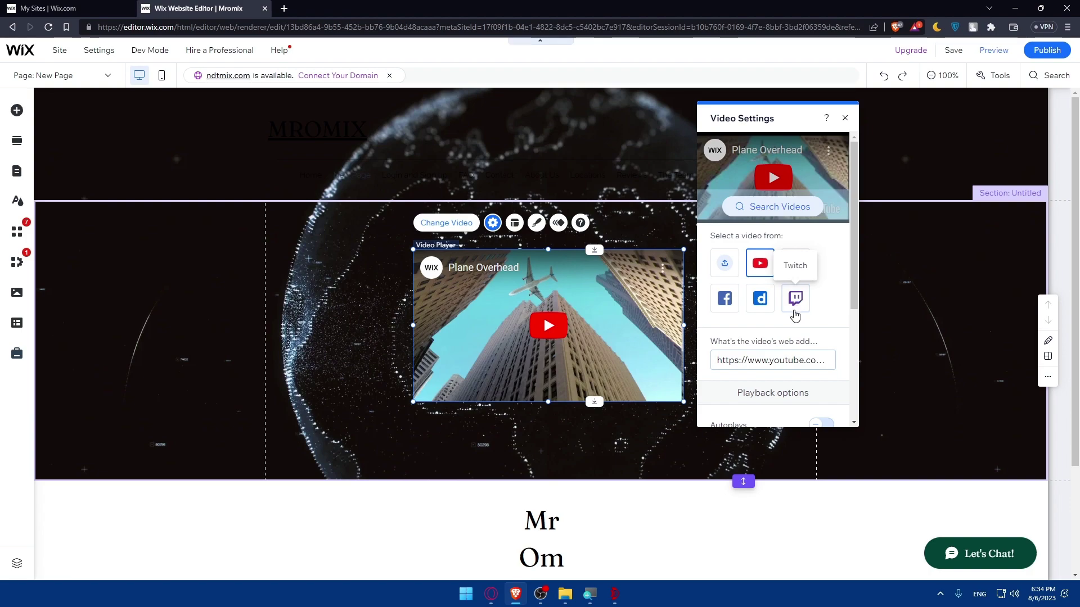
{"action": "mouse_move", "coordinate": [838, 342]}
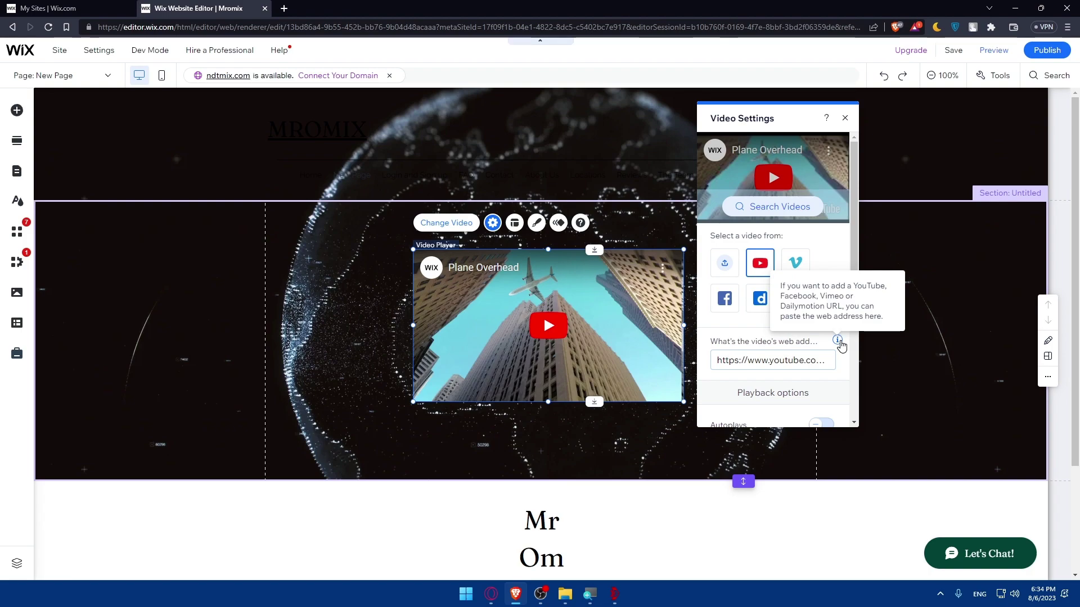
{"action": "scroll", "coordinate": [784, 365], "scroll_direction": "down", "scroll_amount": 4}
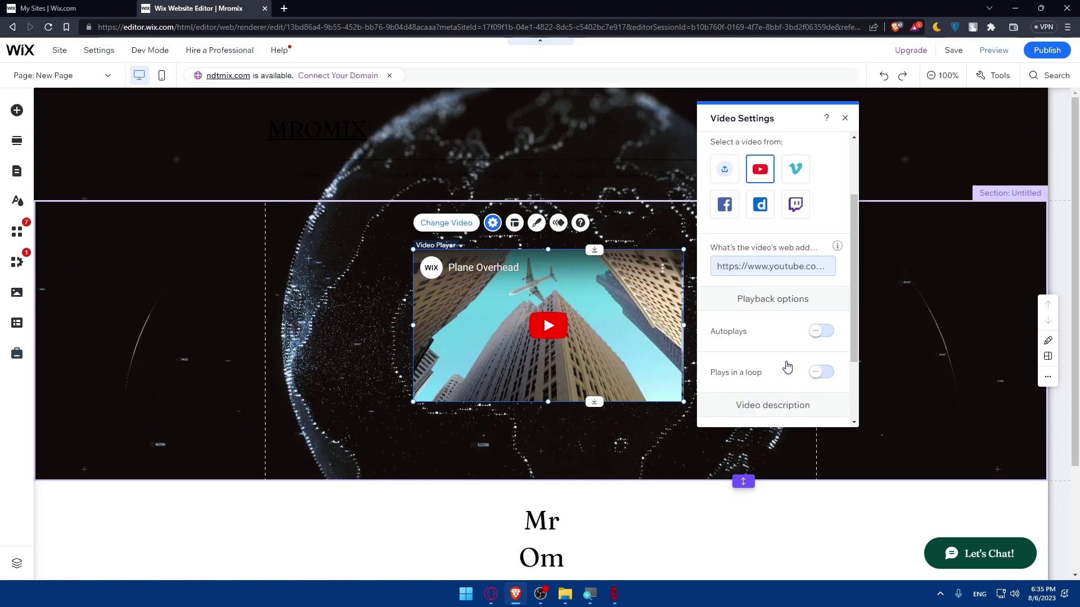
Load YouTube in a new tab and open a soccer highlights video
{"action": "left_click", "coordinate": [284, 8]}
{"action": "type", "text": "you"}
{"action": "key", "text": "Return"}
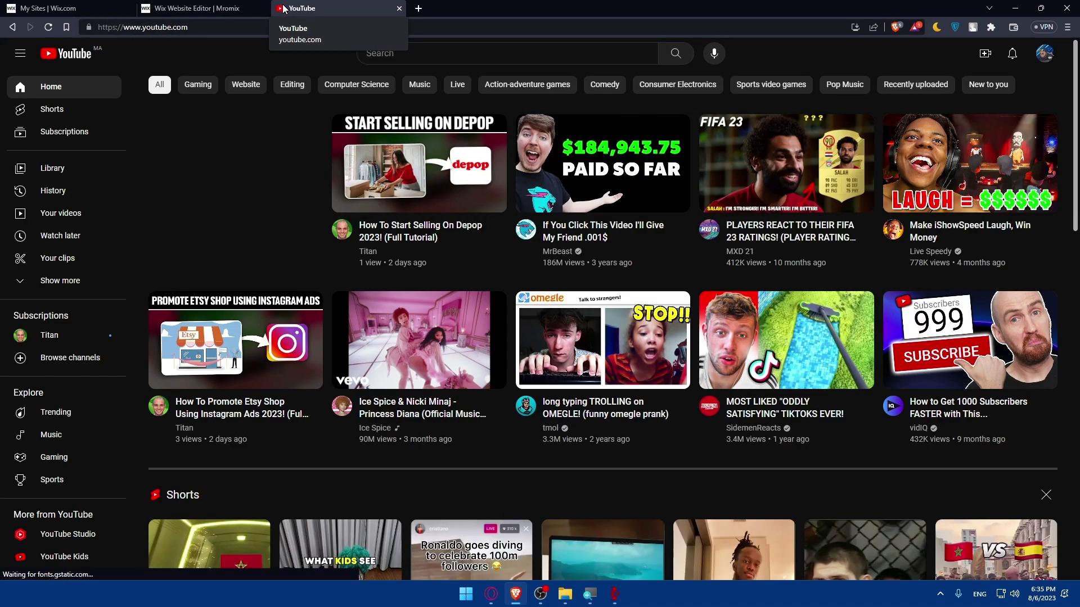
{"action": "scroll", "coordinate": [293, 190], "scroll_direction": "down", "scroll_amount": 2}
{"action": "scroll", "coordinate": [293, 189], "scroll_direction": "down", "scroll_amount": 5}
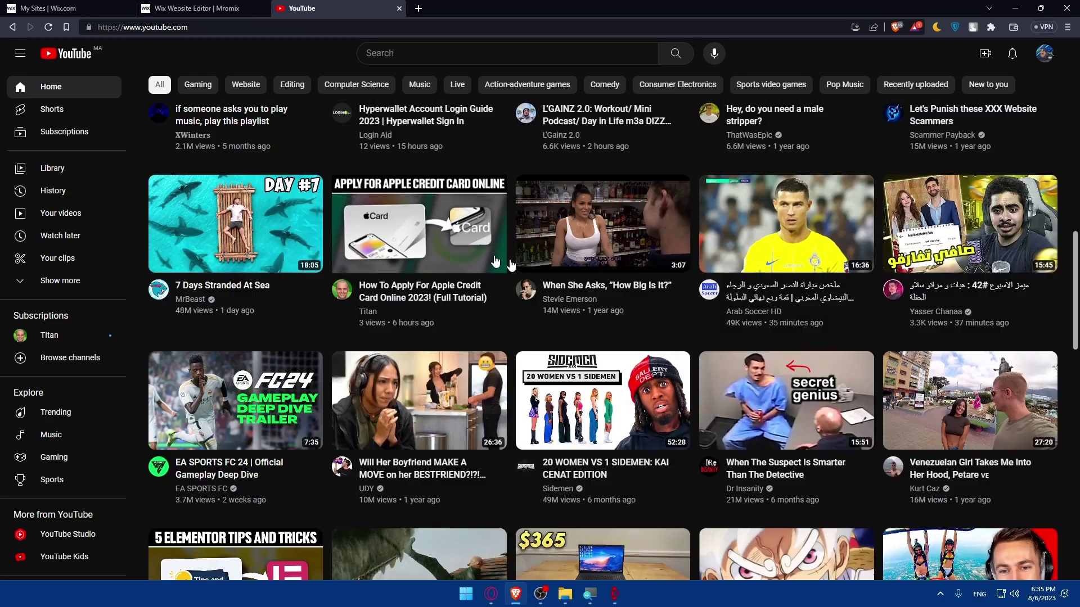
{"action": "scroll", "coordinate": [368, 191], "scroll_direction": "up", "scroll_amount": 2}
{"action": "left_click", "coordinate": [807, 238]}
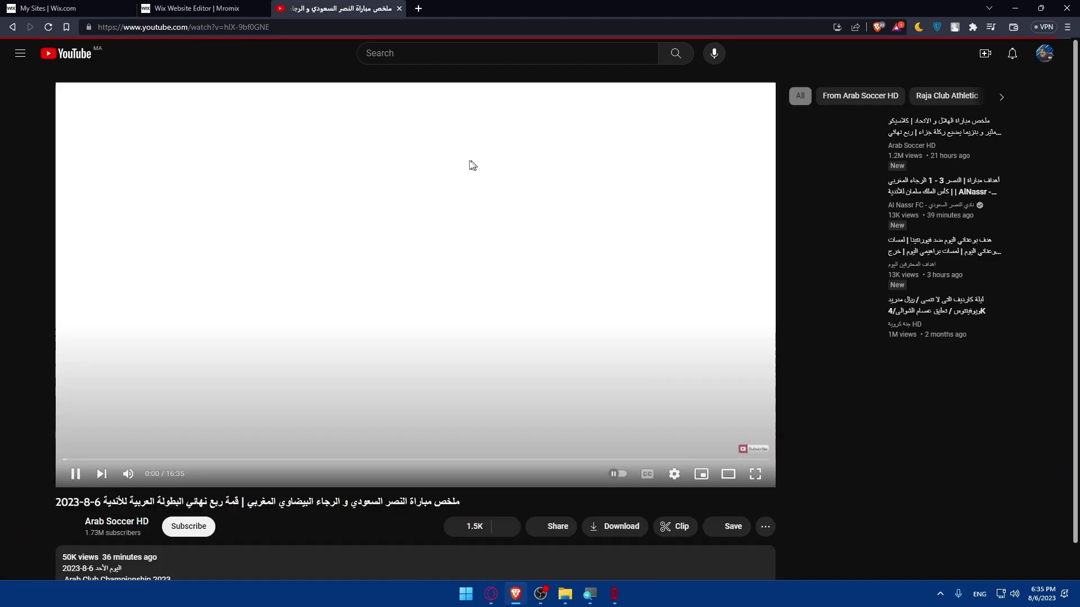
Search YouTube for '10s video'
{"action": "left_click", "coordinate": [178, 23]}
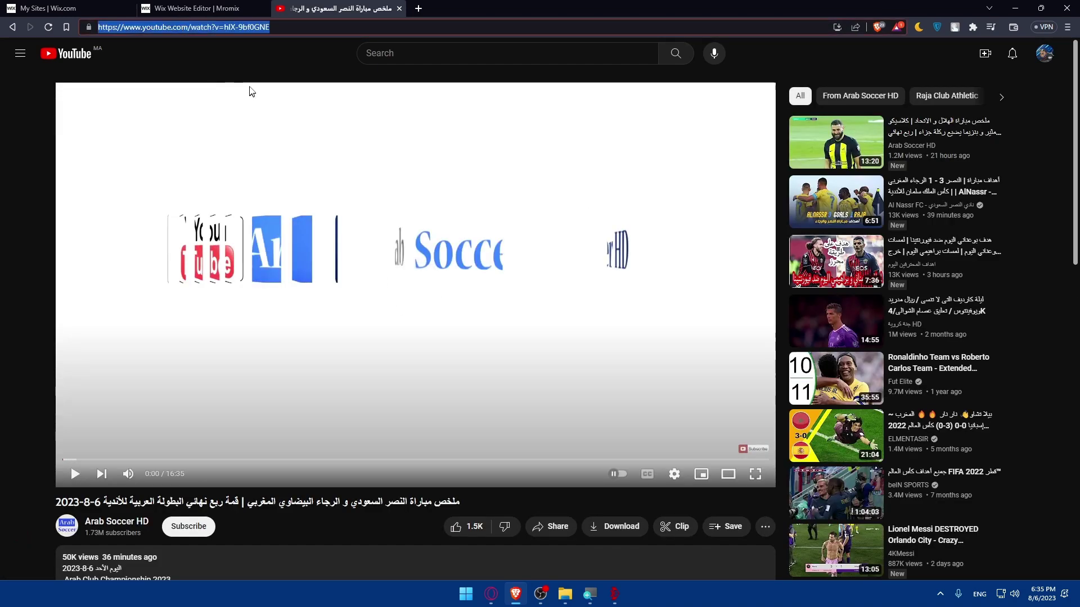
{"action": "left_click", "coordinate": [393, 53]}
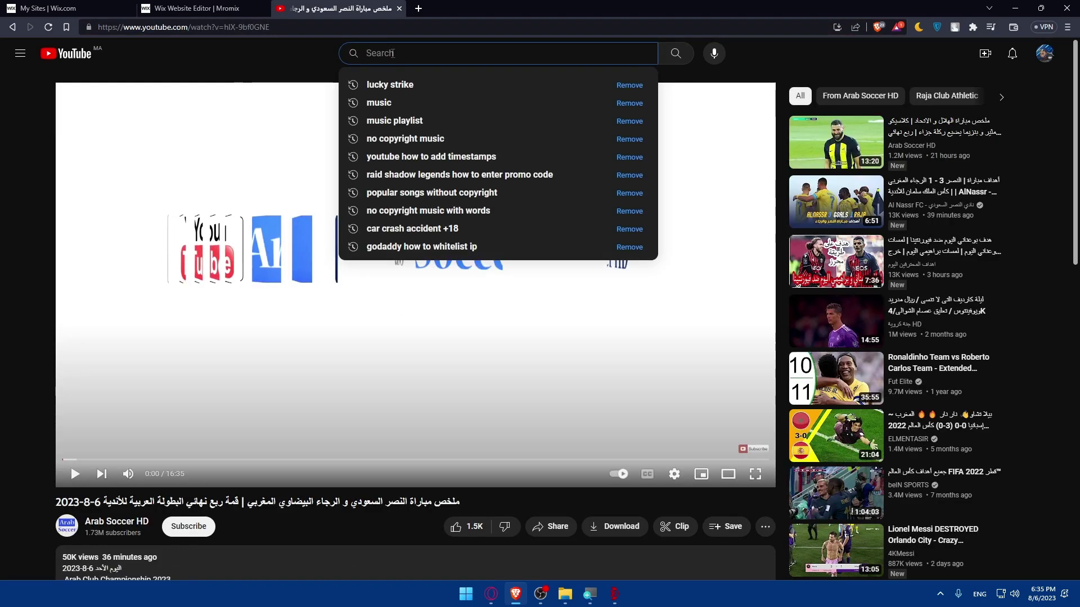
{"action": "type", "text": "10s video"}
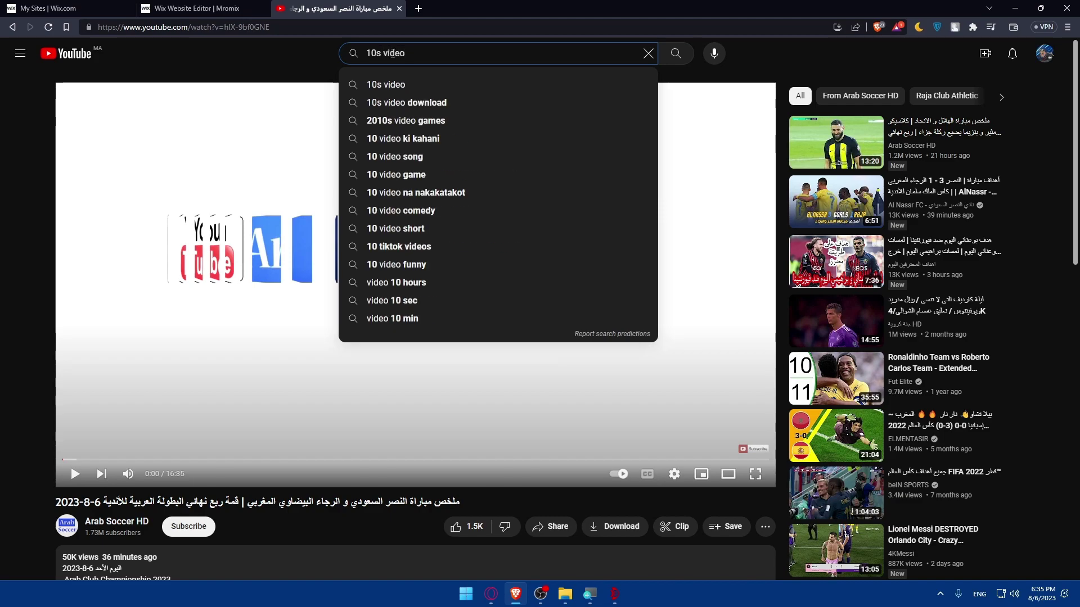
{"action": "key", "text": "Return"}
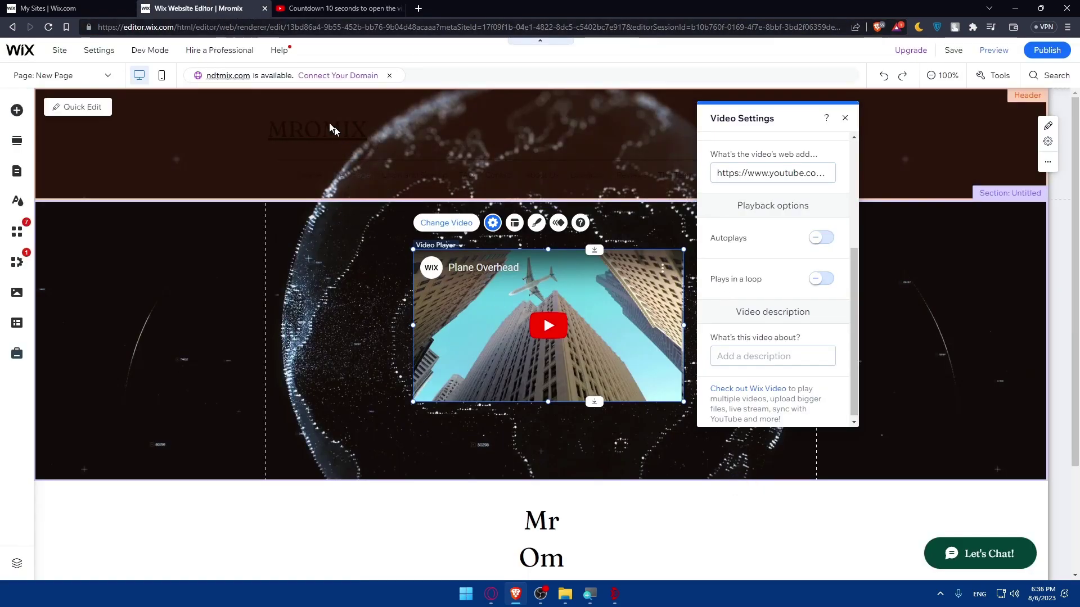
Replace the player's video URL with the countdown video and turn on autoplay and looping
{"action": "left_click", "coordinate": [761, 173]}
{"action": "key", "text": "ctrl+a"}
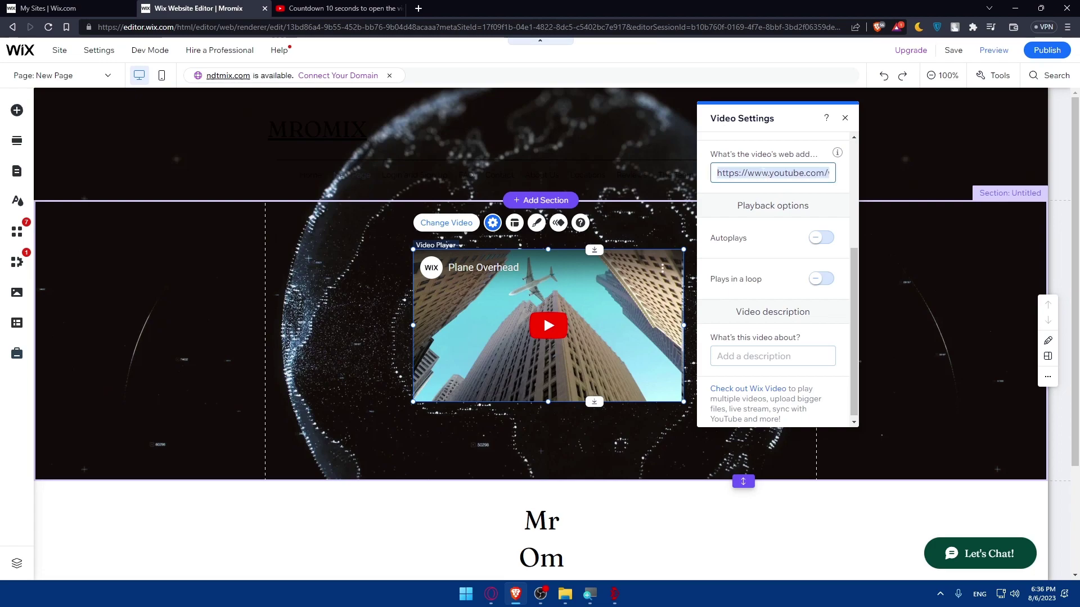
{"action": "type", "text": "https://www.youtube.com/watch?v=wXFXgiG1X4I"}
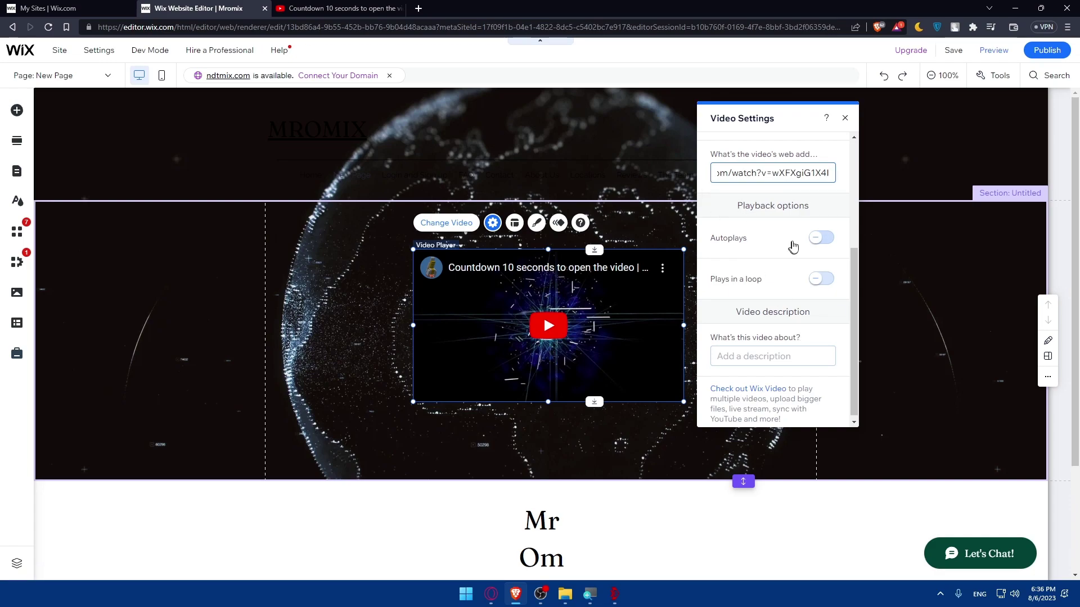
{"action": "left_click", "coordinate": [824, 238]}
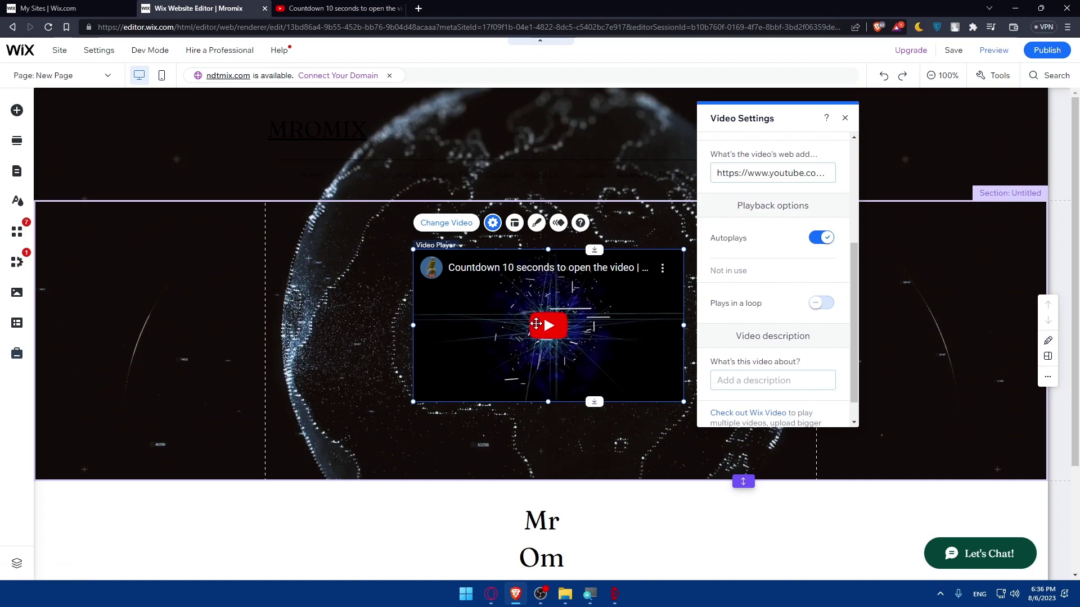
{"action": "left_click", "coordinate": [818, 304]}
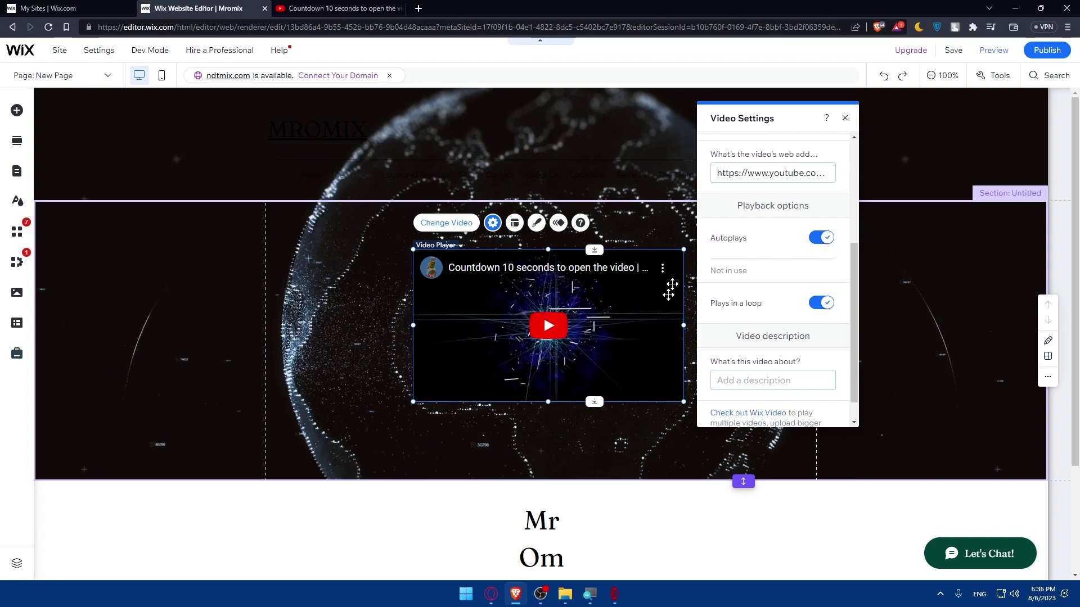
Give the video the description 'this is a count down video from 10 to 0'
{"action": "scroll", "coordinate": [768, 303], "scroll_direction": "down", "scroll_amount": 1}
{"action": "left_click", "coordinate": [748, 353]}
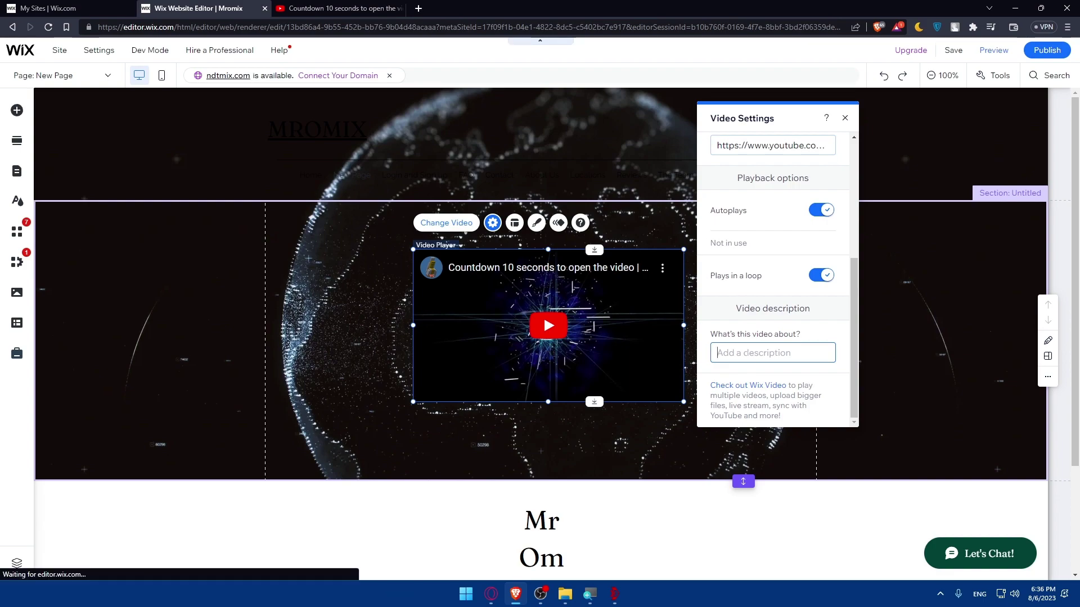
{"action": "type", "text": "this is a count down"}
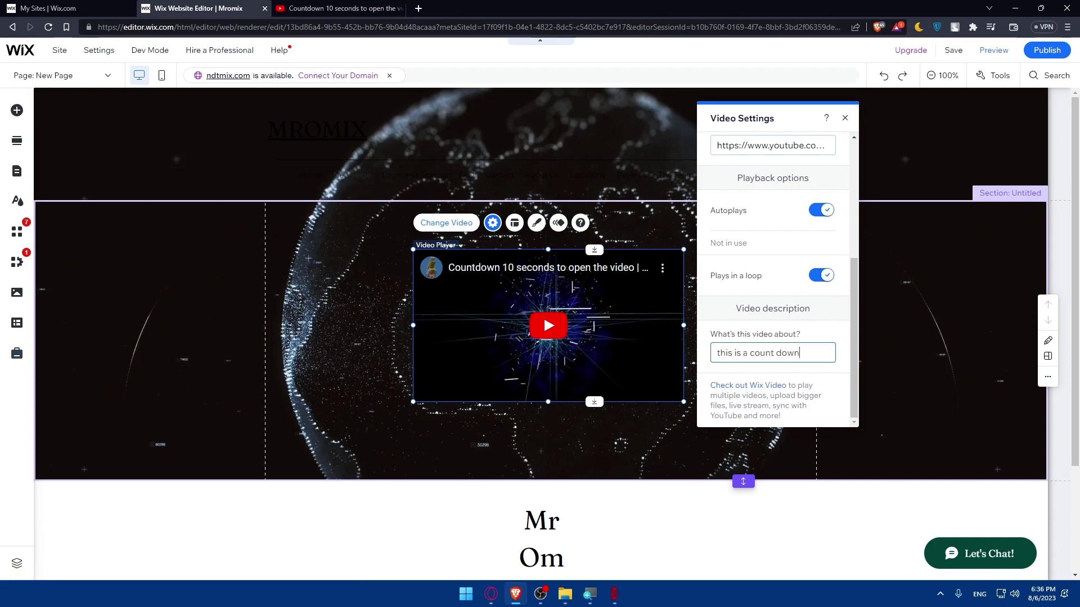
{"action": "type", "text": " video from 1"}
{"action": "type", "text": "0 to"}
{"action": "type", "text": " 0"}
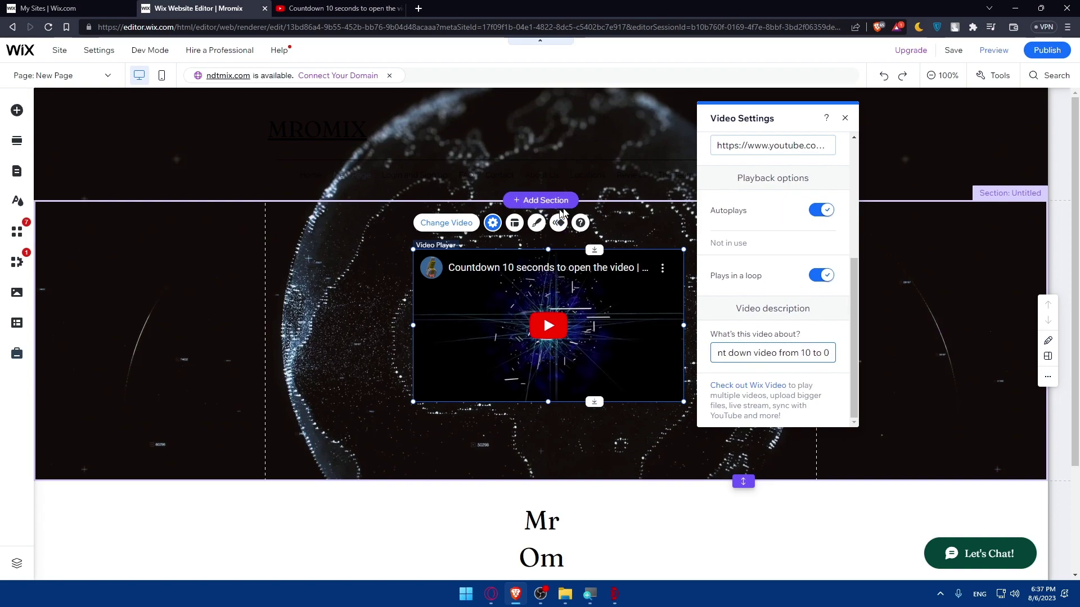
{"action": "left_click", "coordinate": [296, 245]}
In the player's Layout options, set controls to Never show while the video plays
{"action": "left_click", "coordinate": [506, 296]}
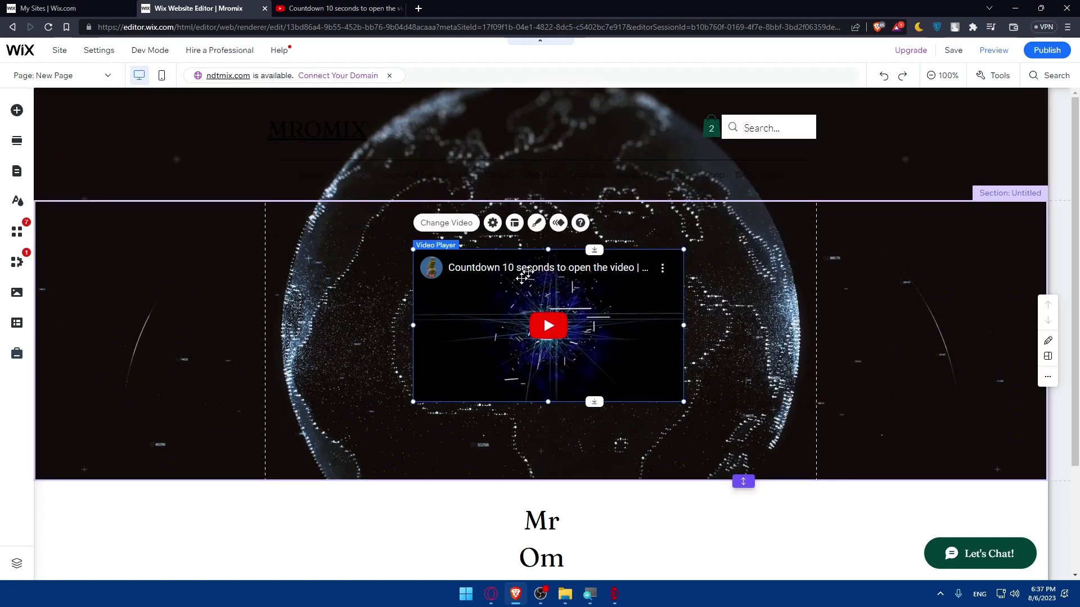
{"action": "left_click", "coordinate": [515, 223]}
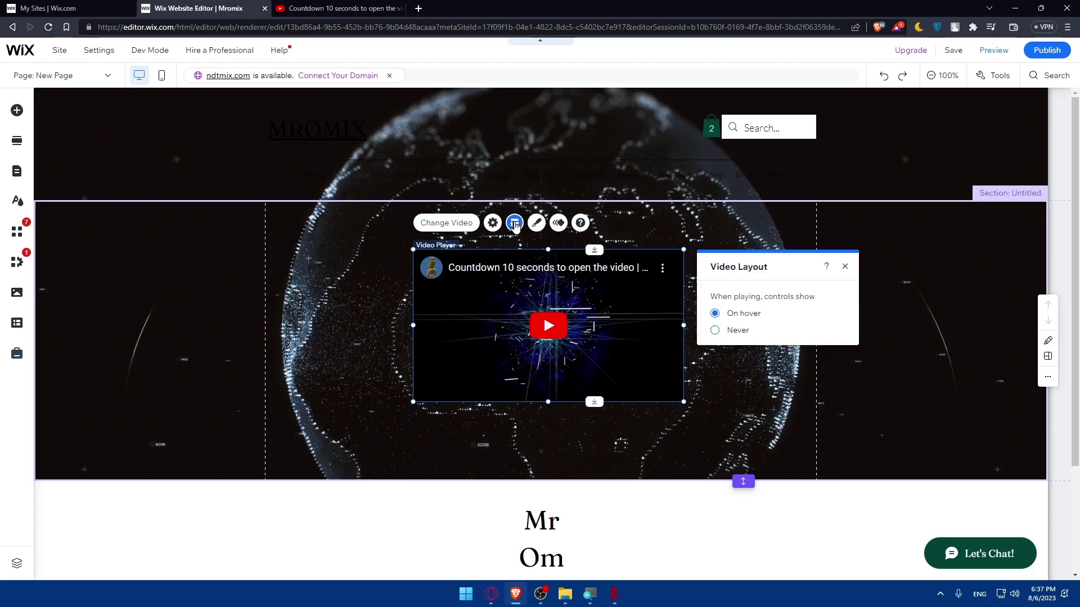
{"action": "left_click", "coordinate": [715, 330]}
{"action": "left_click", "coordinate": [715, 332]}
Raise the video overlay opacity and give the player an 8px border
{"action": "left_click", "coordinate": [536, 224]}
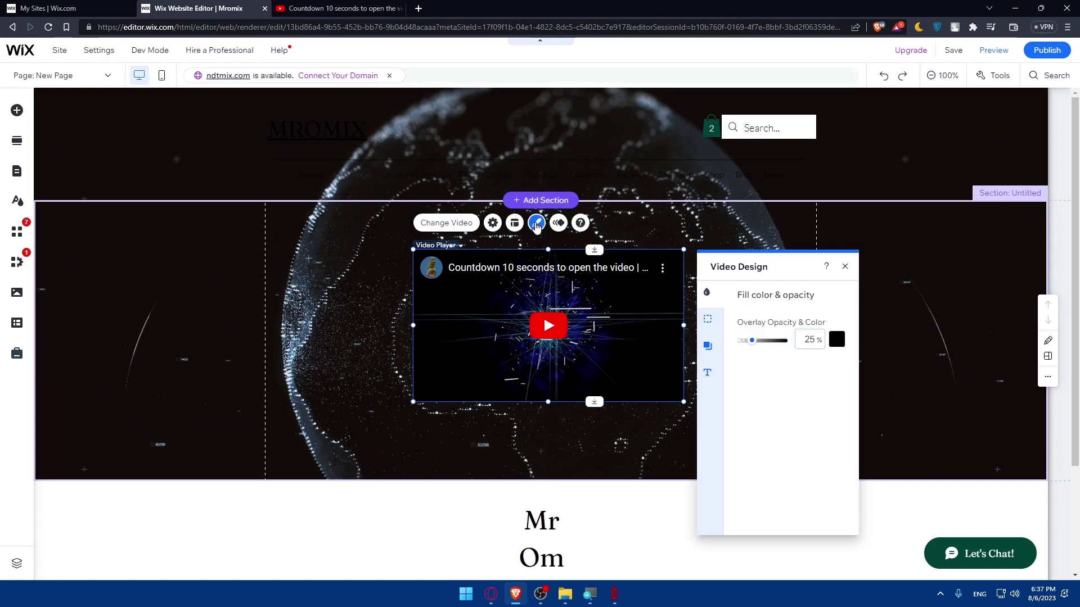
{"action": "mouse_move", "coordinate": [755, 348]}
{"action": "left_mouse_down"}
{"action": "mouse_move", "coordinate": [766, 350]}
{"action": "mouse_move", "coordinate": [735, 348]}
{"action": "mouse_move", "coordinate": [754, 345]}
{"action": "left_mouse_up"}
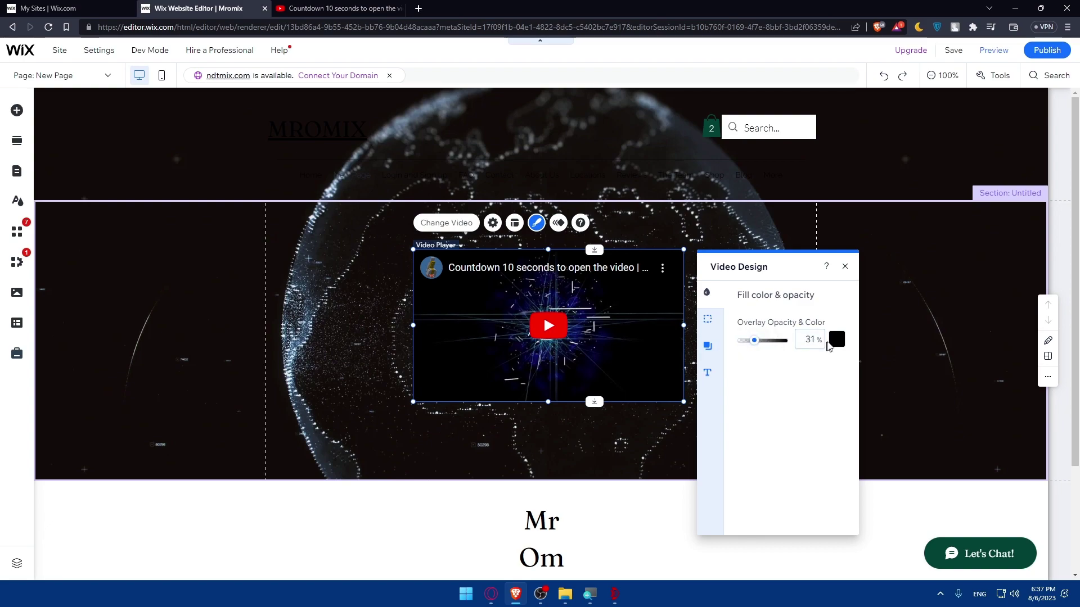
{"action": "left_click", "coordinate": [710, 320]}
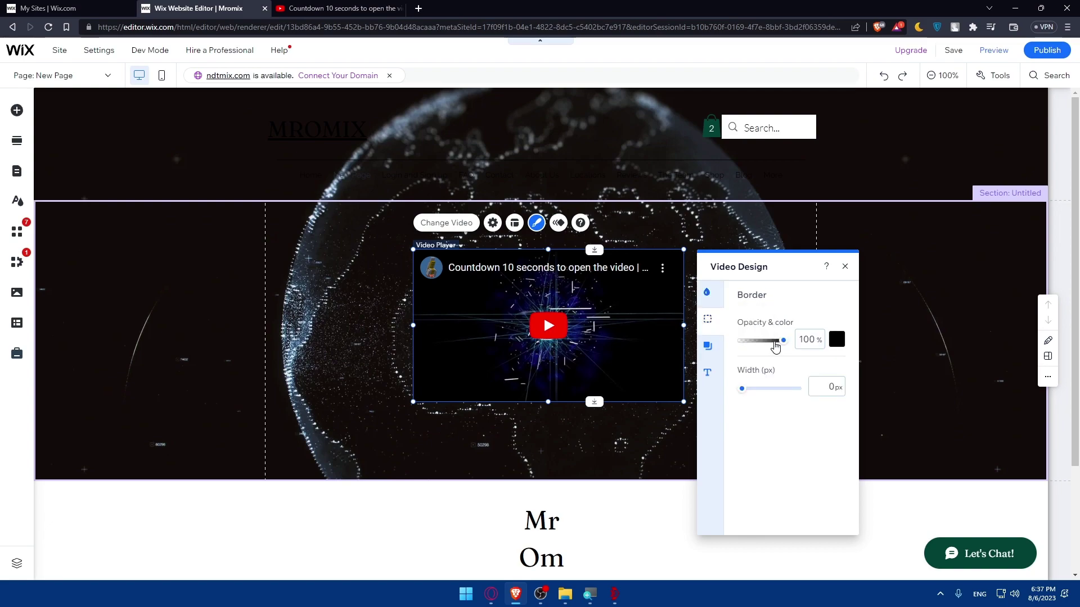
{"action": "left_click_drag", "start_coordinate": [741, 388], "coordinate": [771, 394]}
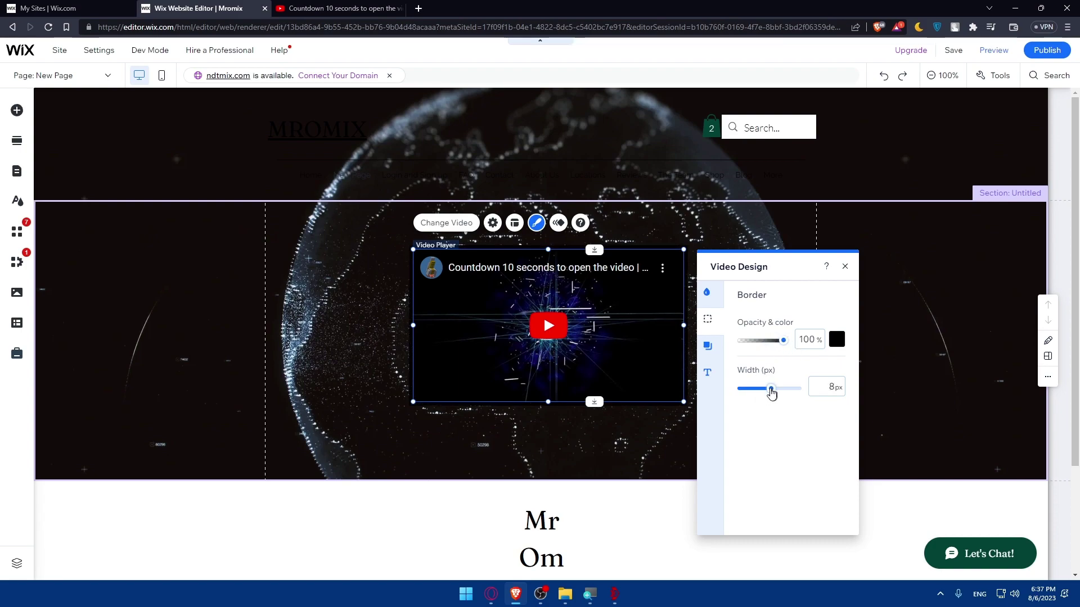
Apply a shadow with 61° angle, 20px distance and 20px size
{"action": "left_click", "coordinate": [707, 347]}
{"action": "left_click", "coordinate": [830, 329]}
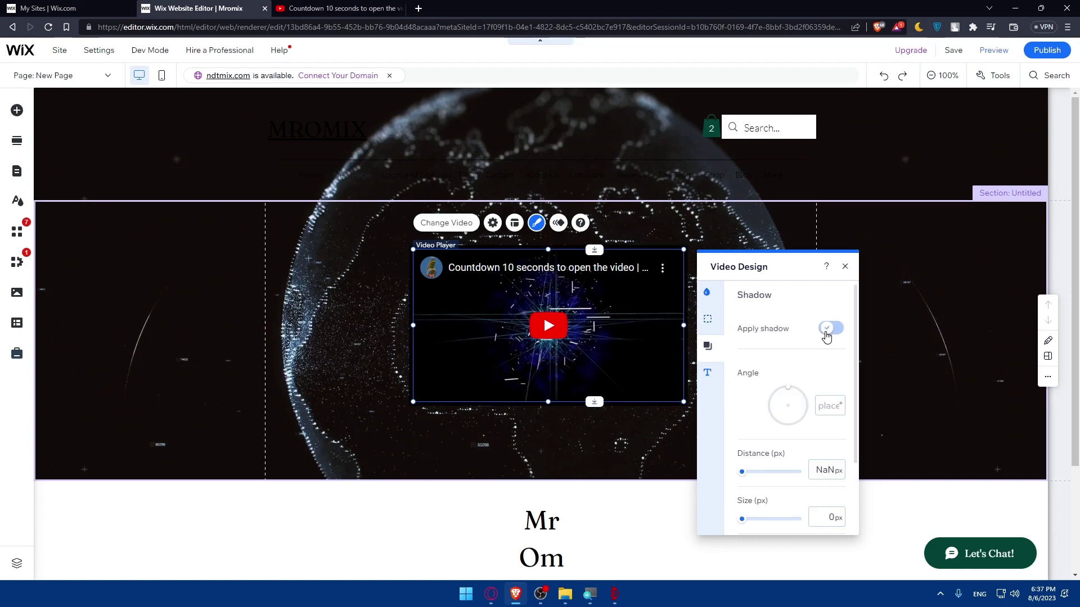
{"action": "left_click_drag", "start_coordinate": [801, 394], "coordinate": [808, 397]}
{"action": "left_click_drag", "start_coordinate": [742, 472], "coordinate": [764, 476]}
{"action": "left_click_drag", "start_coordinate": [743, 519], "coordinate": [766, 520]}
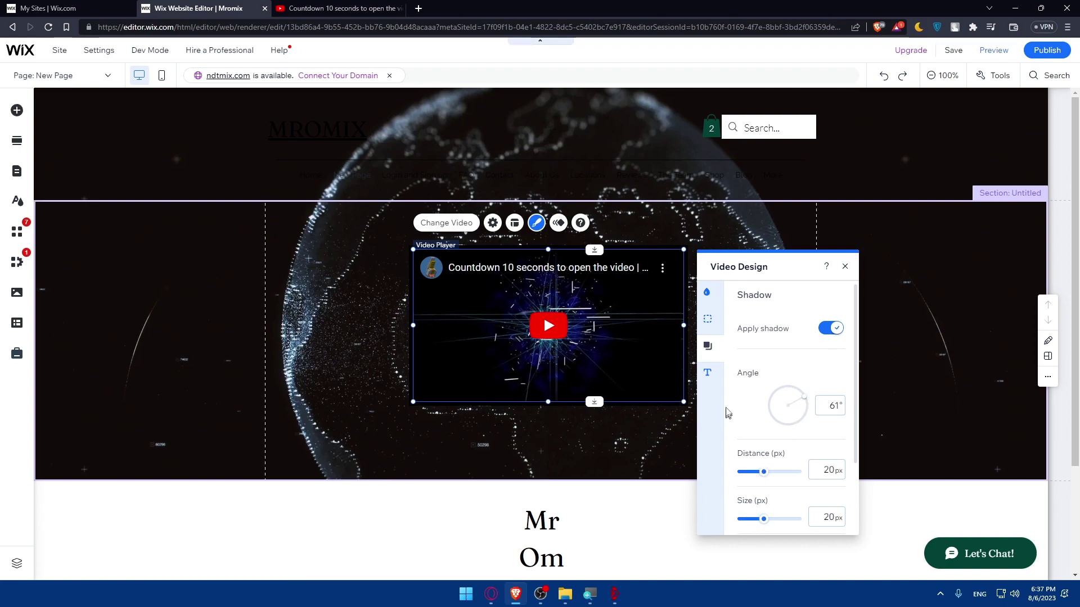
{"action": "left_click", "coordinate": [709, 374]}
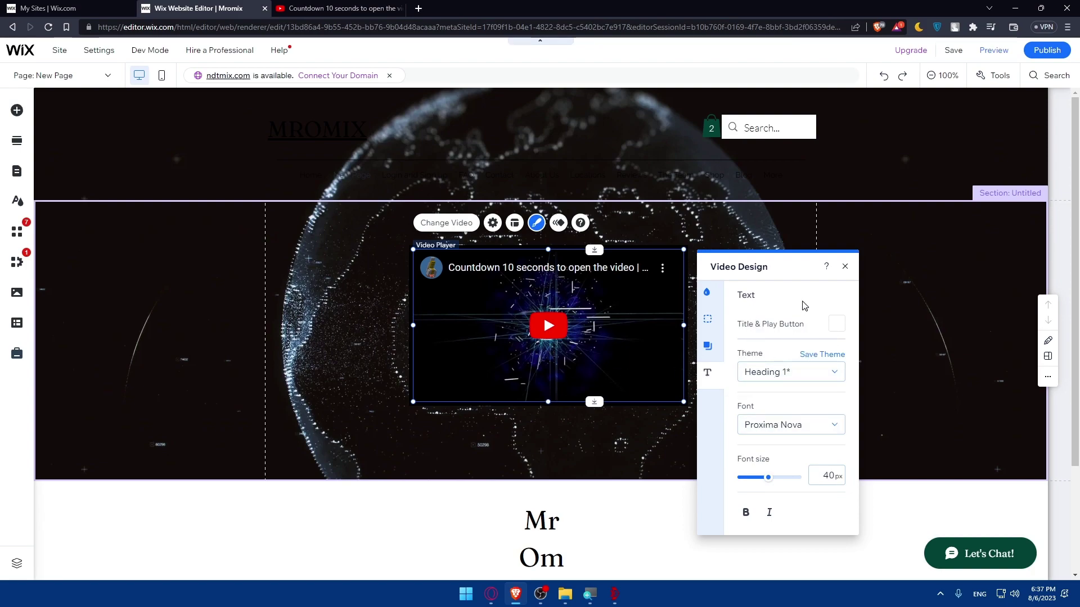
Preview the Bounce in, Glide in, Fade in and Spin in entrance animations, then apply Fold in and open its settings
{"action": "left_click", "coordinate": [560, 225]}
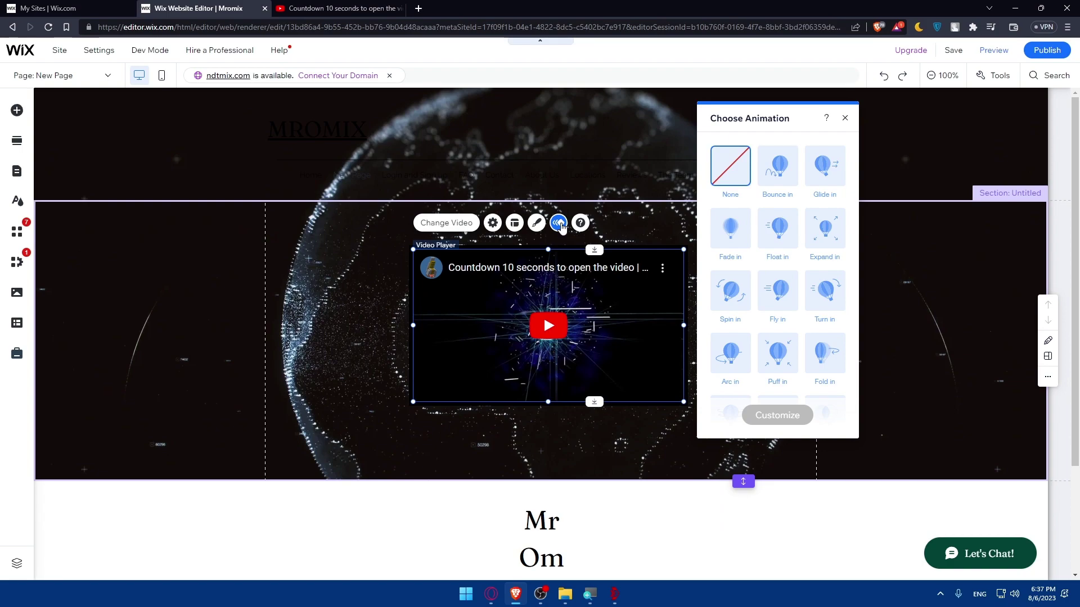
{"action": "left_click", "coordinate": [772, 171]}
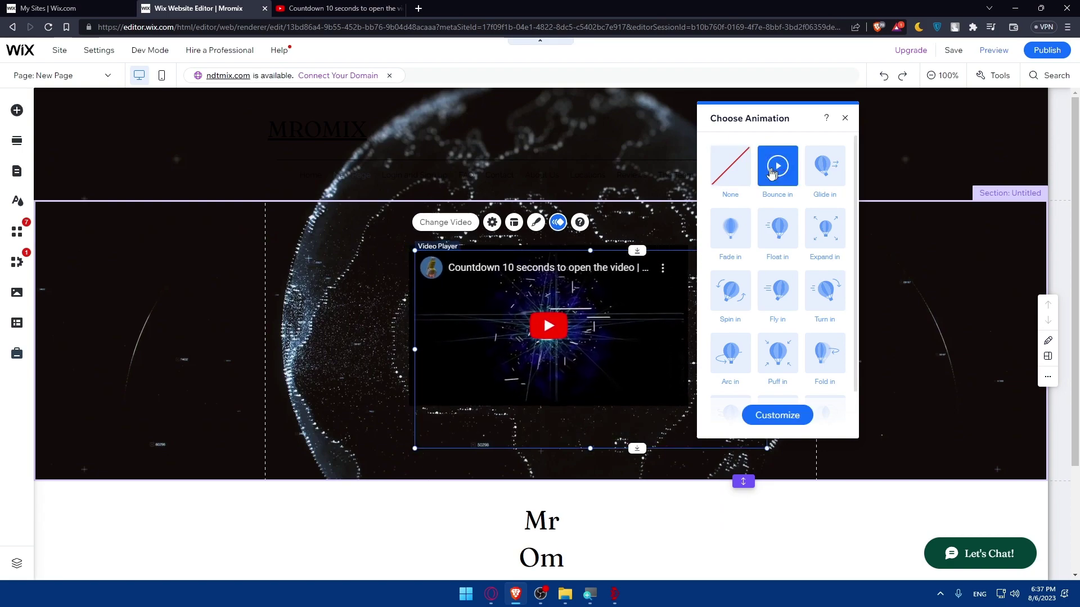
{"action": "left_click", "coordinate": [825, 166]}
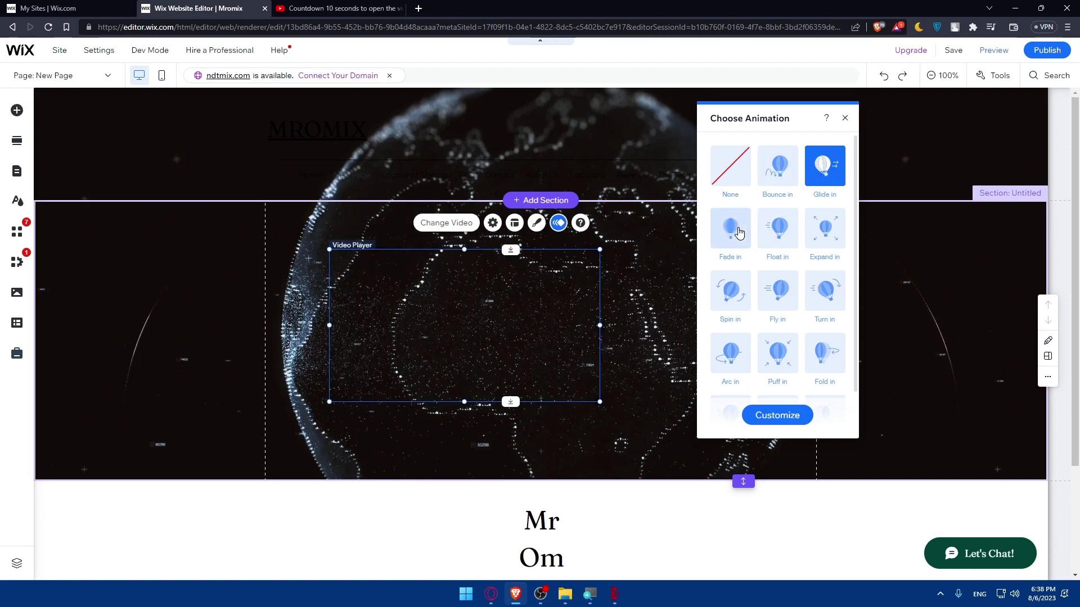
{"action": "left_click", "coordinate": [738, 232]}
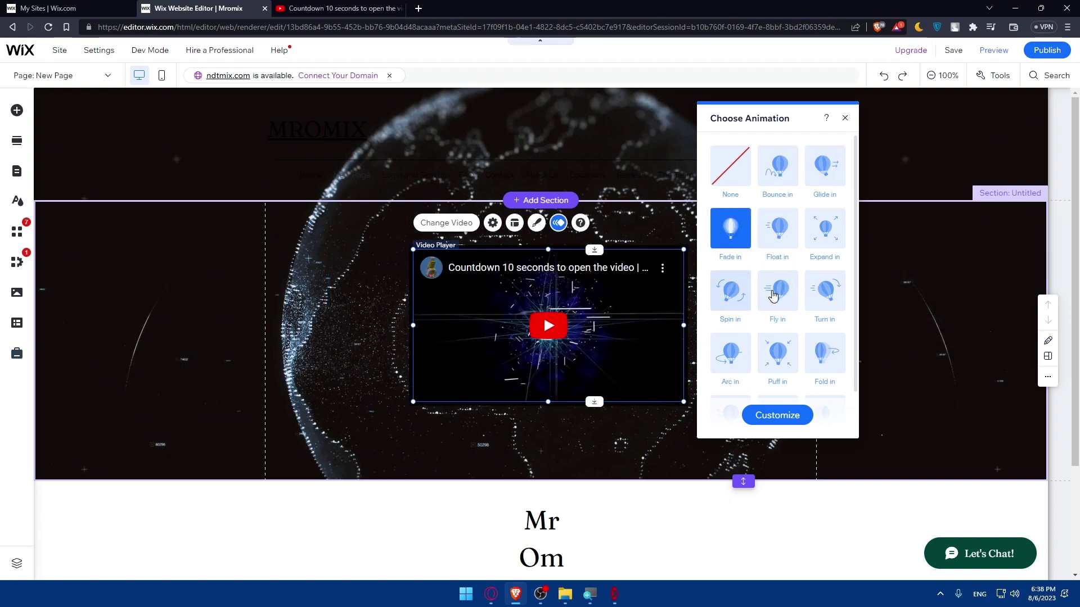
{"action": "left_click", "coordinate": [733, 291]}
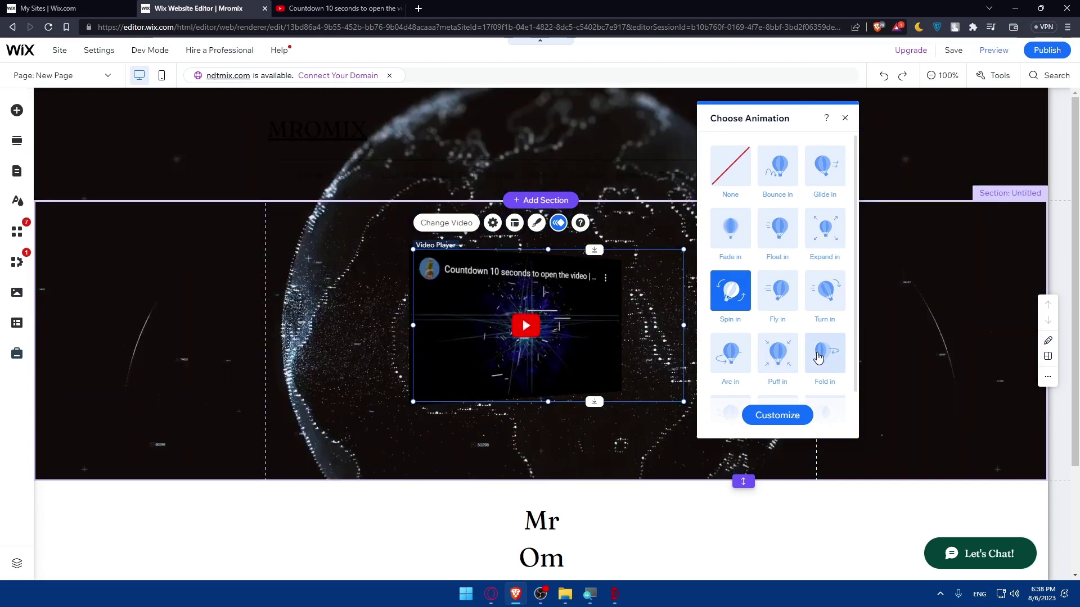
{"action": "left_click", "coordinate": [818, 357]}
{"action": "left_click", "coordinate": [789, 415]}
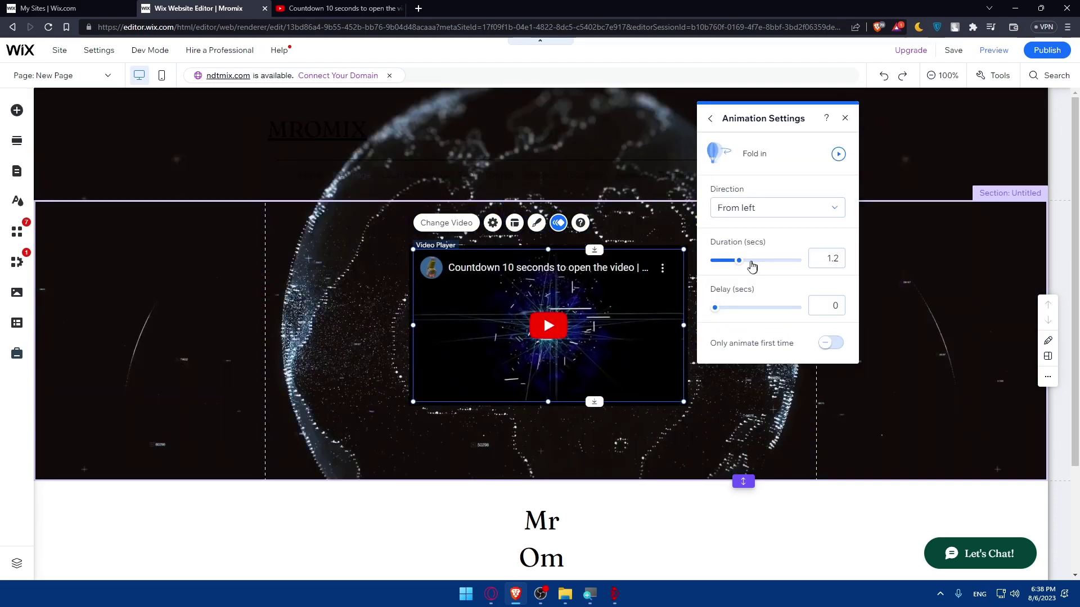
Try the top and right fold directions, then set Direction to From bottom
{"action": "left_click", "coordinate": [753, 208]}
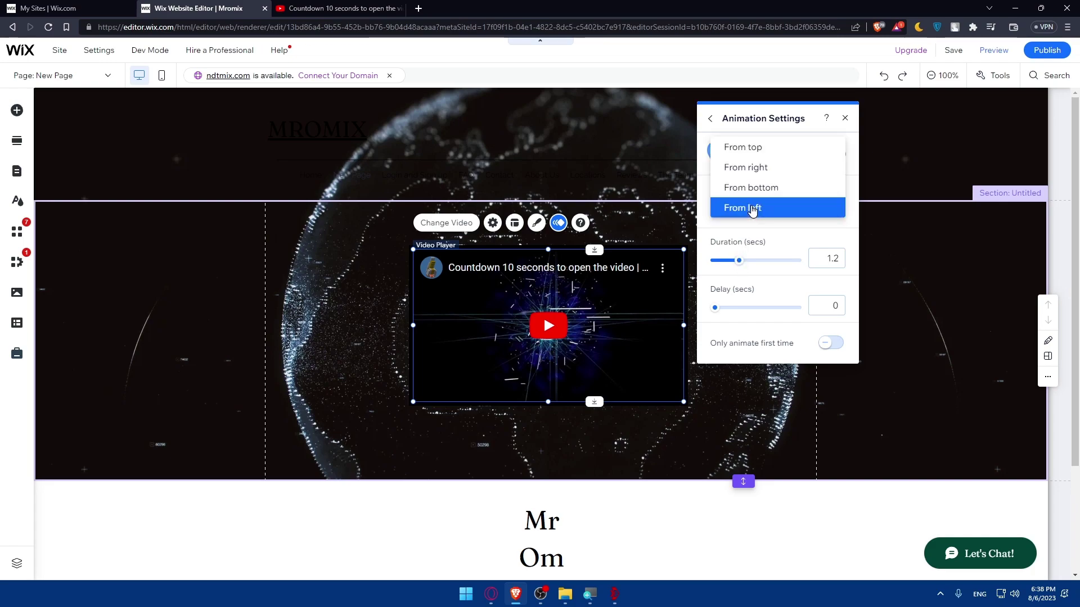
{"action": "left_click", "coordinate": [751, 152]}
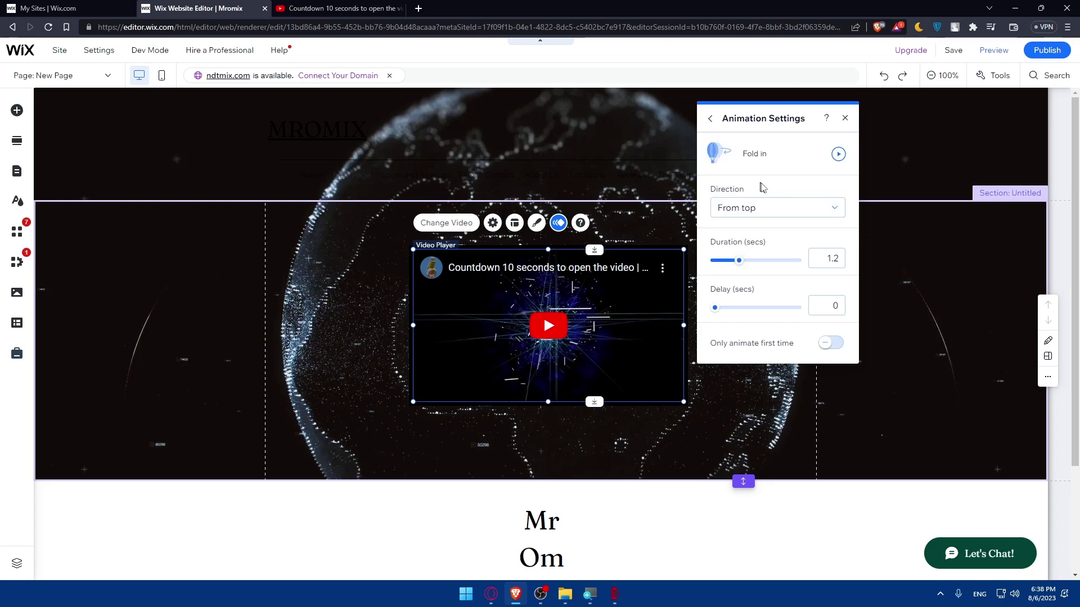
{"action": "left_click", "coordinate": [748, 212]}
{"action": "left_click", "coordinate": [766, 226]}
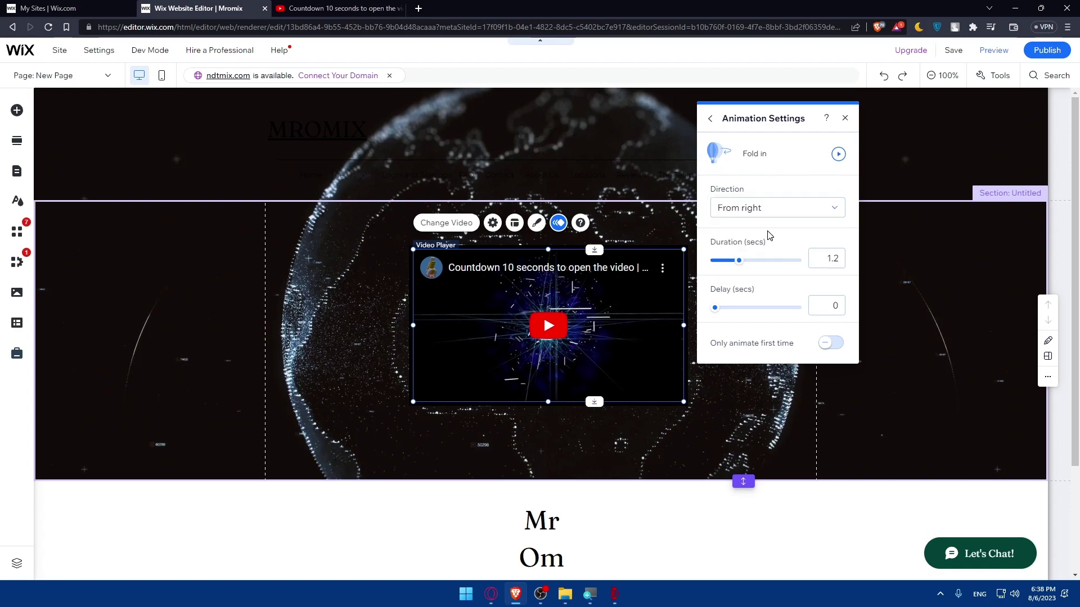
{"action": "left_click", "coordinate": [758, 209]}
{"action": "left_click", "coordinate": [754, 229]}
Set the duration to 2 seconds, preview a 3.9-second delay, then reset the delay to 0
{"action": "left_click_drag", "start_coordinate": [739, 261], "coordinate": [756, 264]}
{"action": "left_click", "coordinate": [838, 157]}
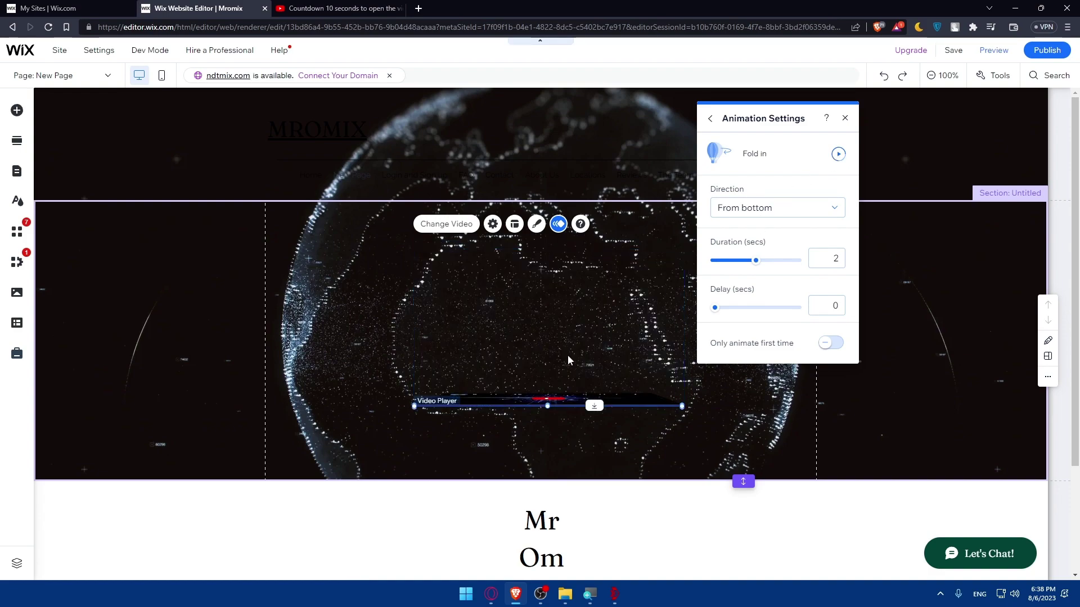
{"action": "left_click_drag", "start_coordinate": [718, 315], "coordinate": [756, 311]}
{"action": "left_click", "coordinate": [837, 155]}
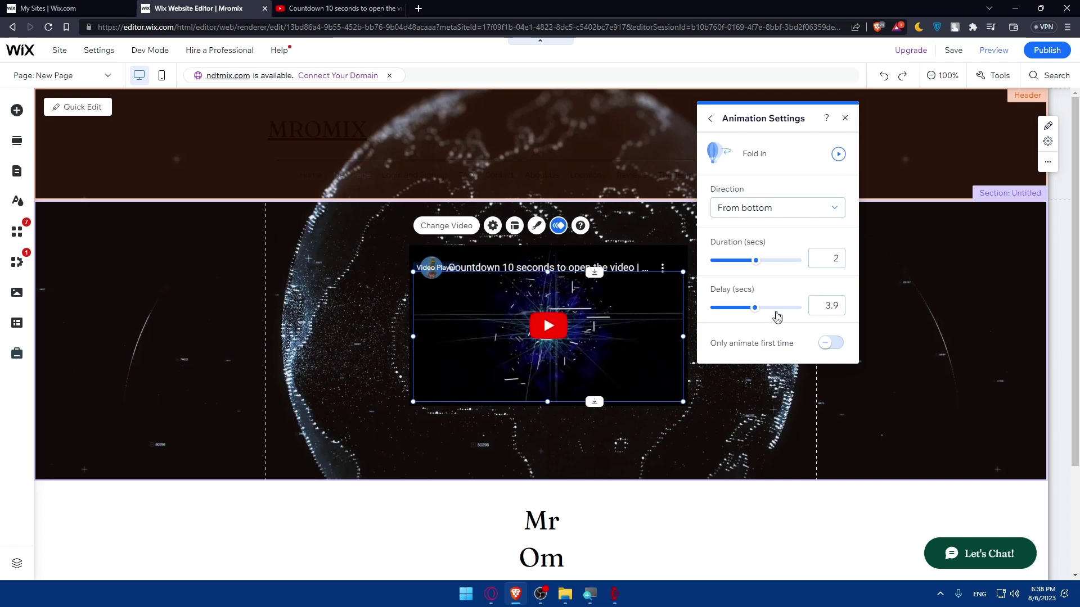
{"action": "left_click_drag", "start_coordinate": [753, 311], "coordinate": [714, 308]}
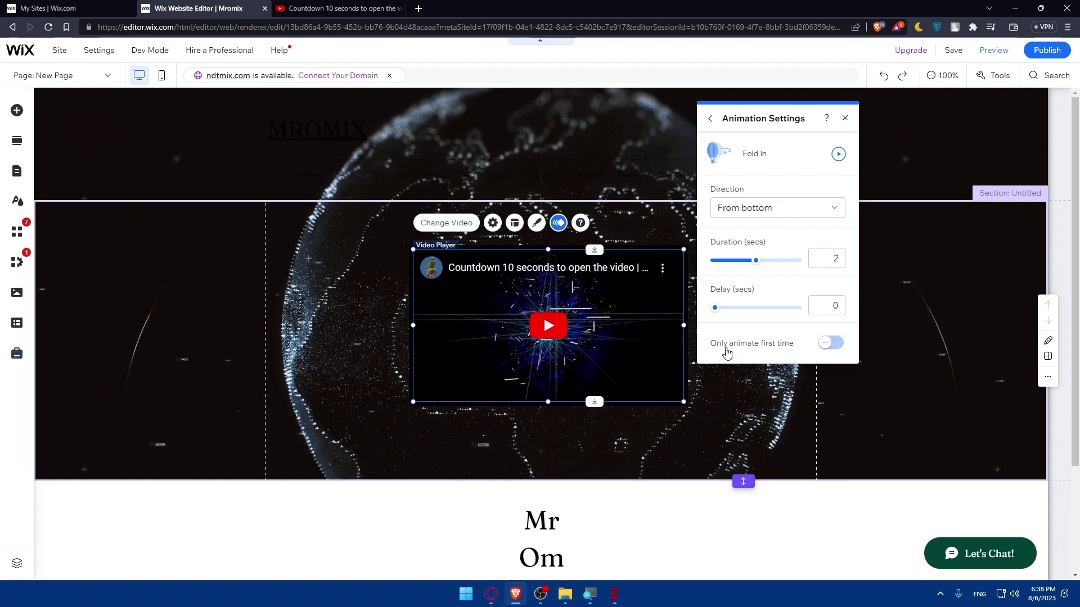
Turn on Only animate first time
{"action": "left_click", "coordinate": [837, 346]}
{"action": "left_click", "coordinate": [831, 343]}
{"action": "left_click", "coordinate": [833, 344]}
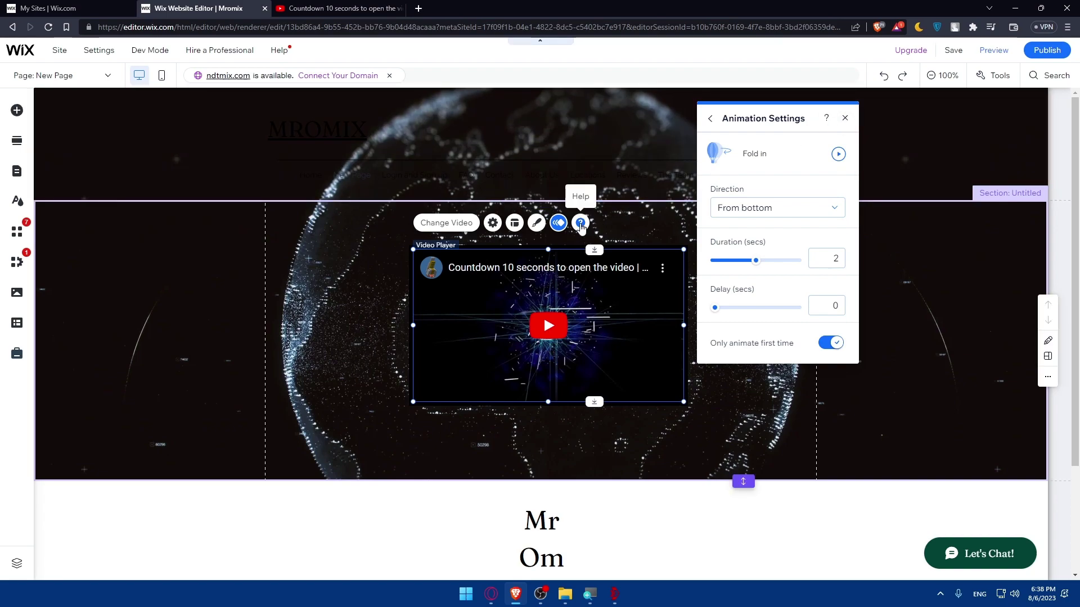
Close Animation Settings, browse the video player's Help Center, then close the Help Center
{"action": "left_click", "coordinate": [580, 224]}
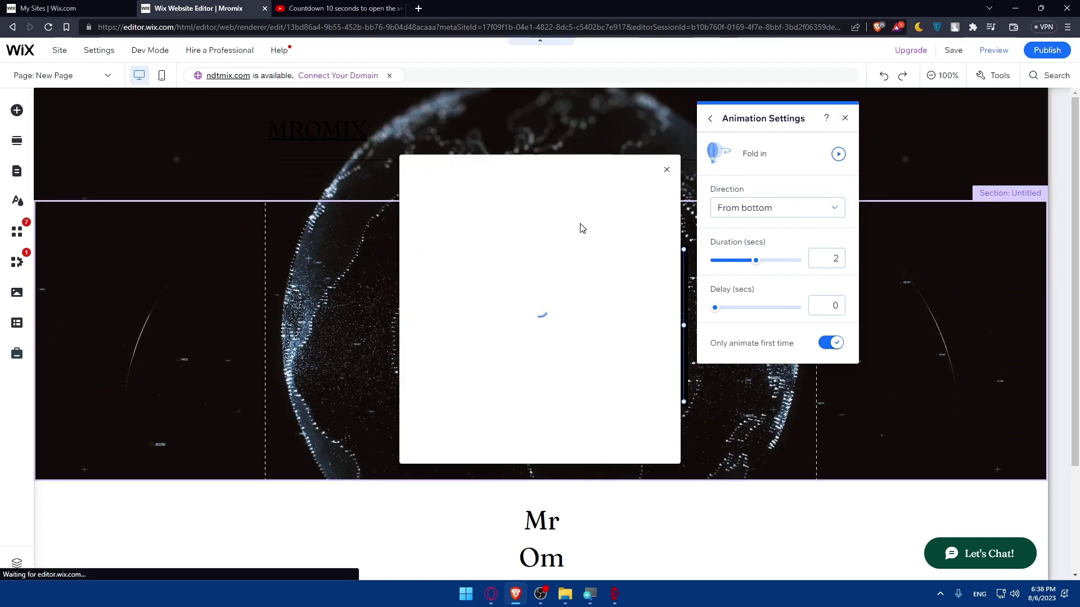
{"action": "left_click", "coordinate": [845, 117]}
{"action": "scroll", "coordinate": [534, 262], "scroll_direction": "down", "scroll_amount": 1}
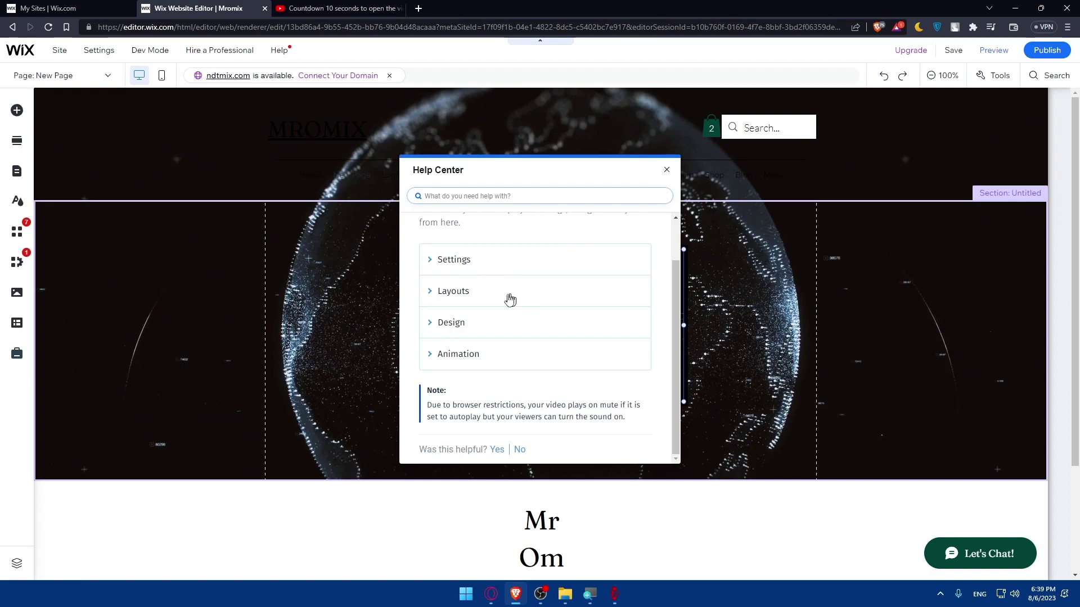
{"action": "scroll", "coordinate": [509, 298], "scroll_direction": "up", "scroll_amount": 1}
{"action": "scroll", "coordinate": [484, 269], "scroll_direction": "down", "scroll_amount": 1}
{"action": "left_click", "coordinate": [666, 170]}
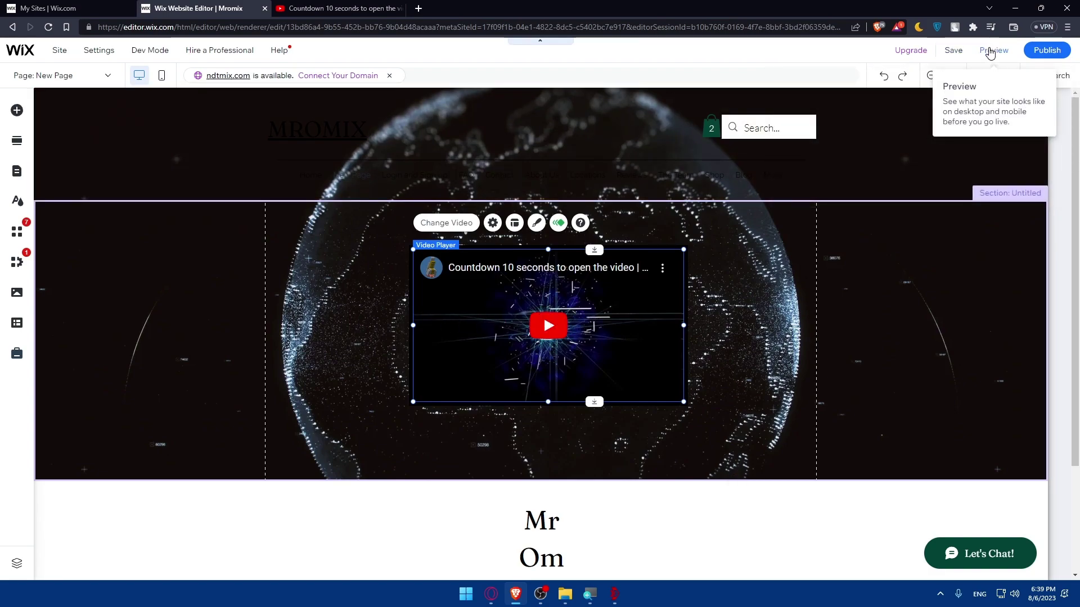
Preview the page, unmute the countdown video and skip near its end to check looping
{"action": "left_click", "coordinate": [990, 52]}
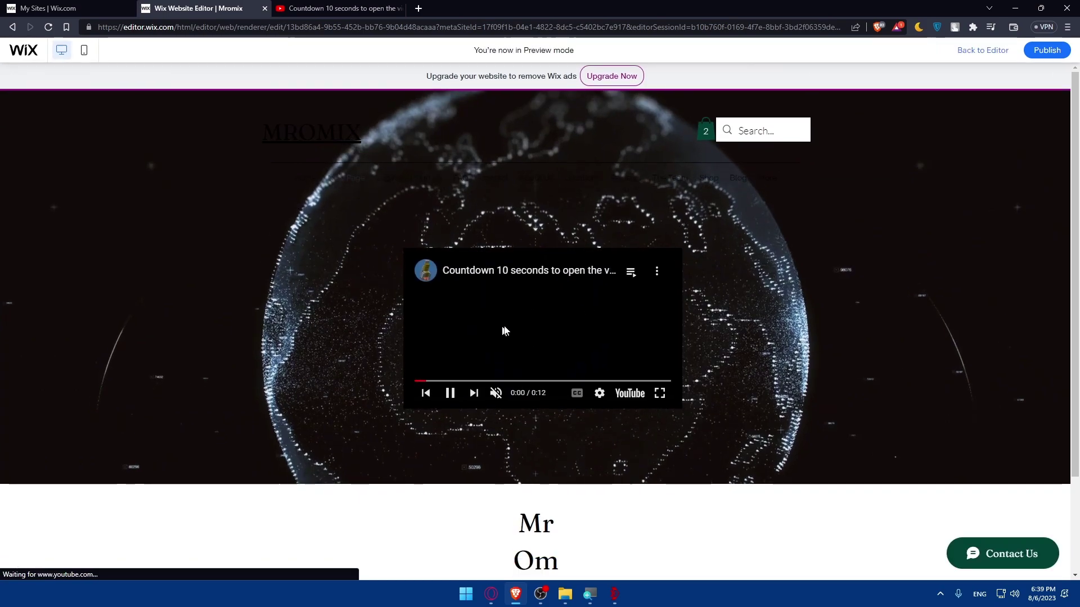
{"action": "left_click", "coordinate": [496, 393]}
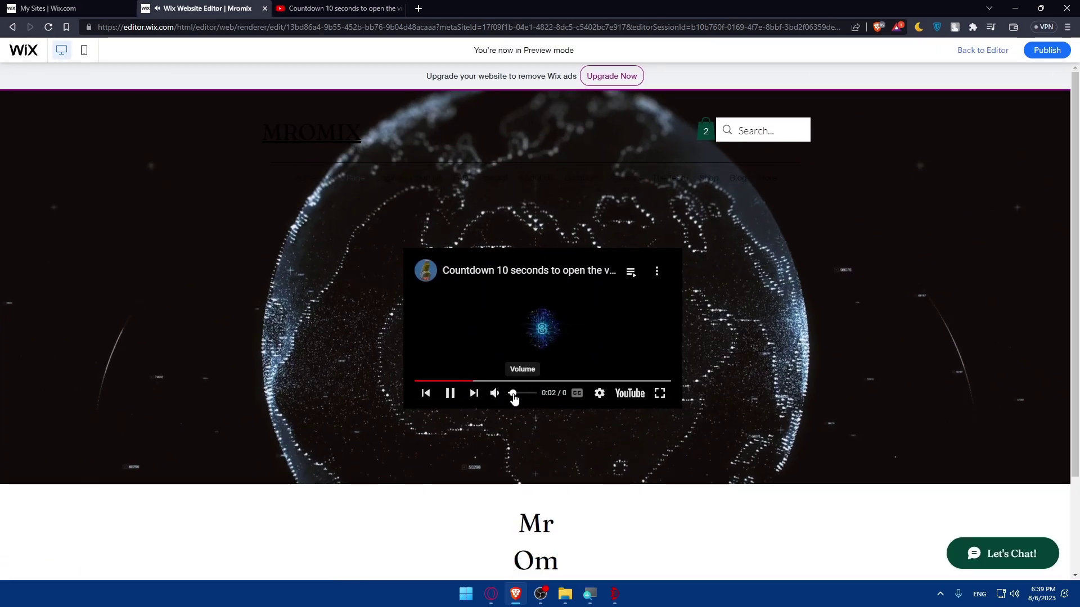
{"action": "left_click", "coordinate": [641, 381]}
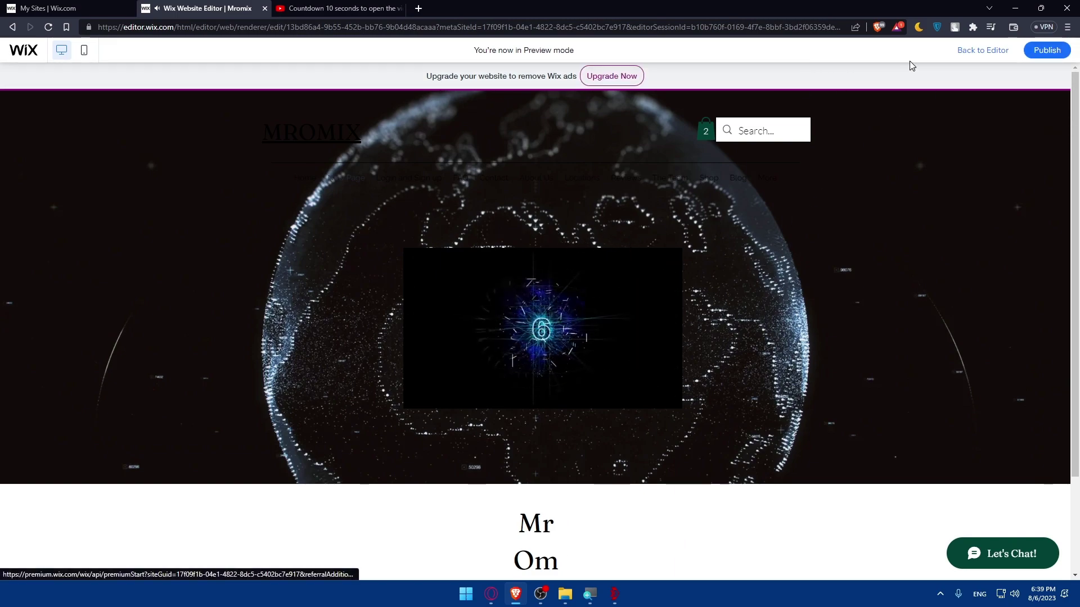
Return from Preview mode to the editor
{"action": "left_click", "coordinate": [966, 51]}
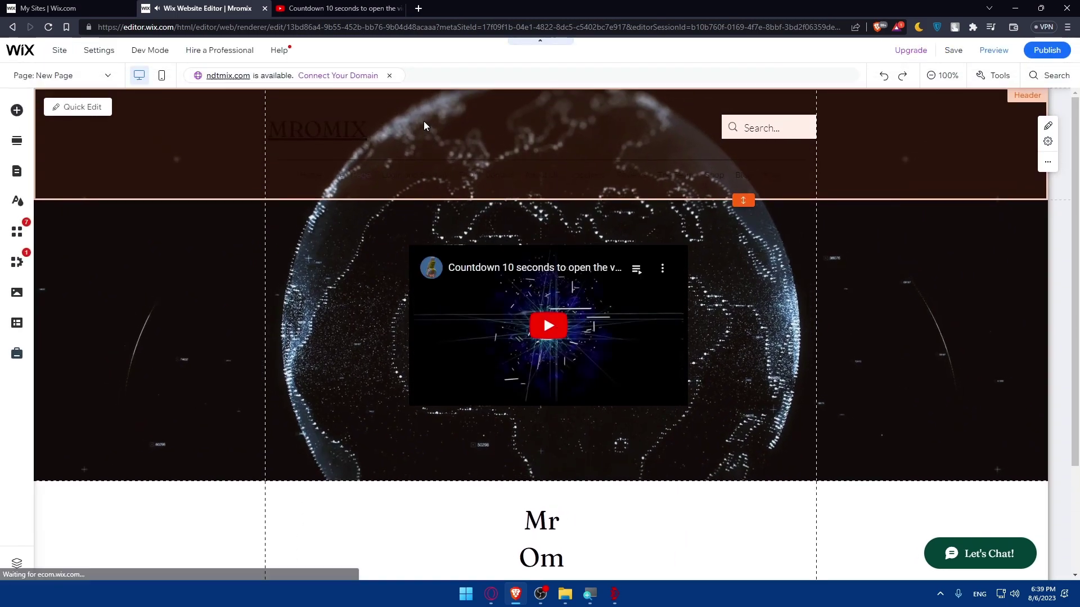